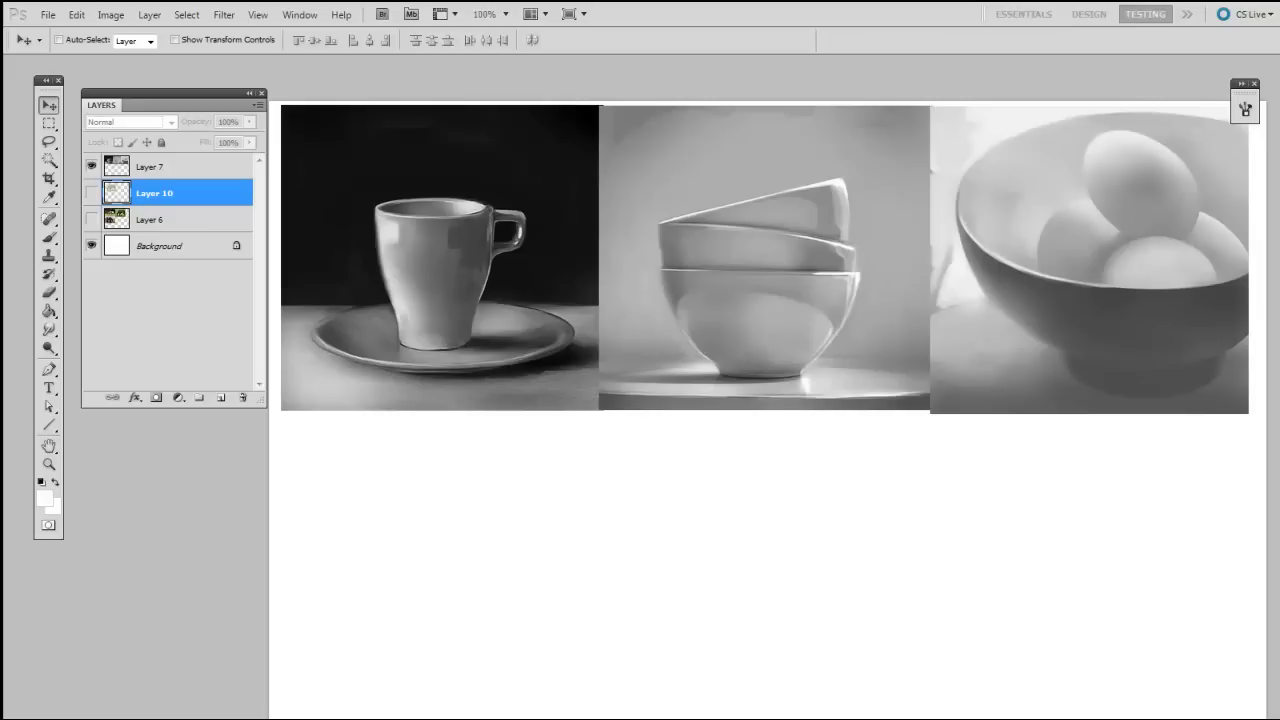
# Hide the still-life and full-colour horse layers so only the faded Layer 10 reference shows.
pyautogui.click(92, 167)
pyautogui.click(92, 219)
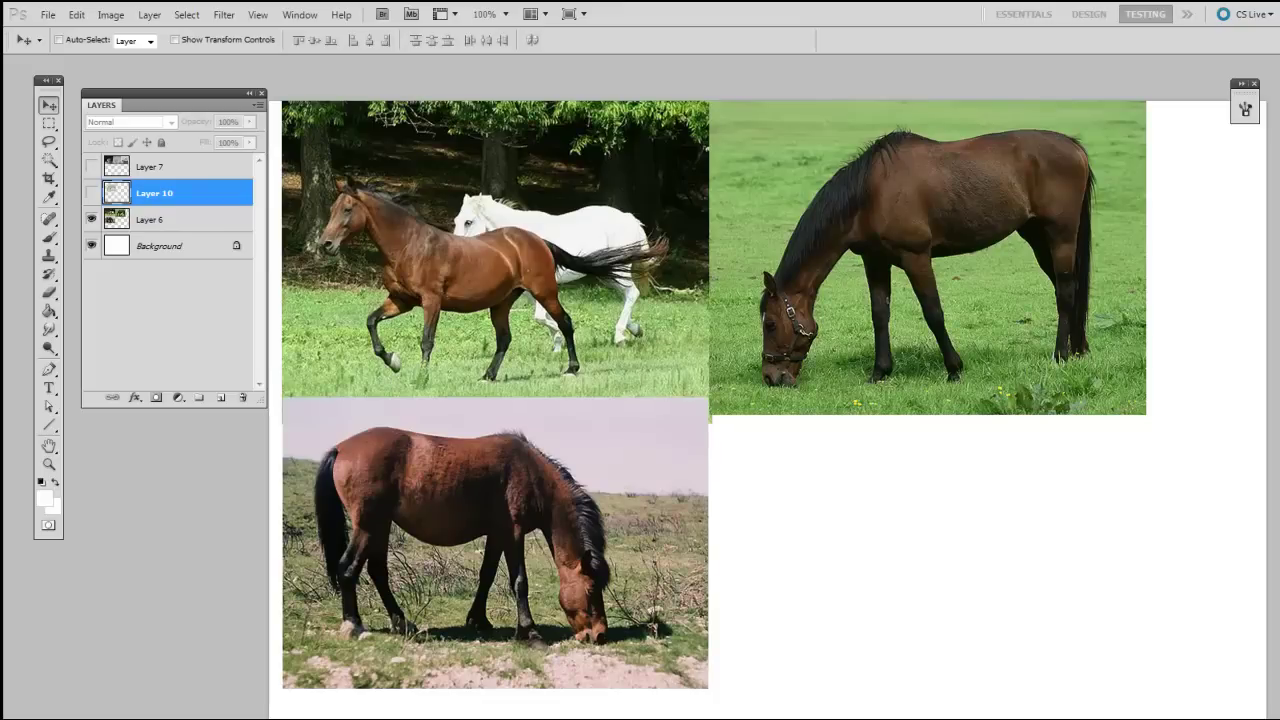
pyautogui.click(92, 193)
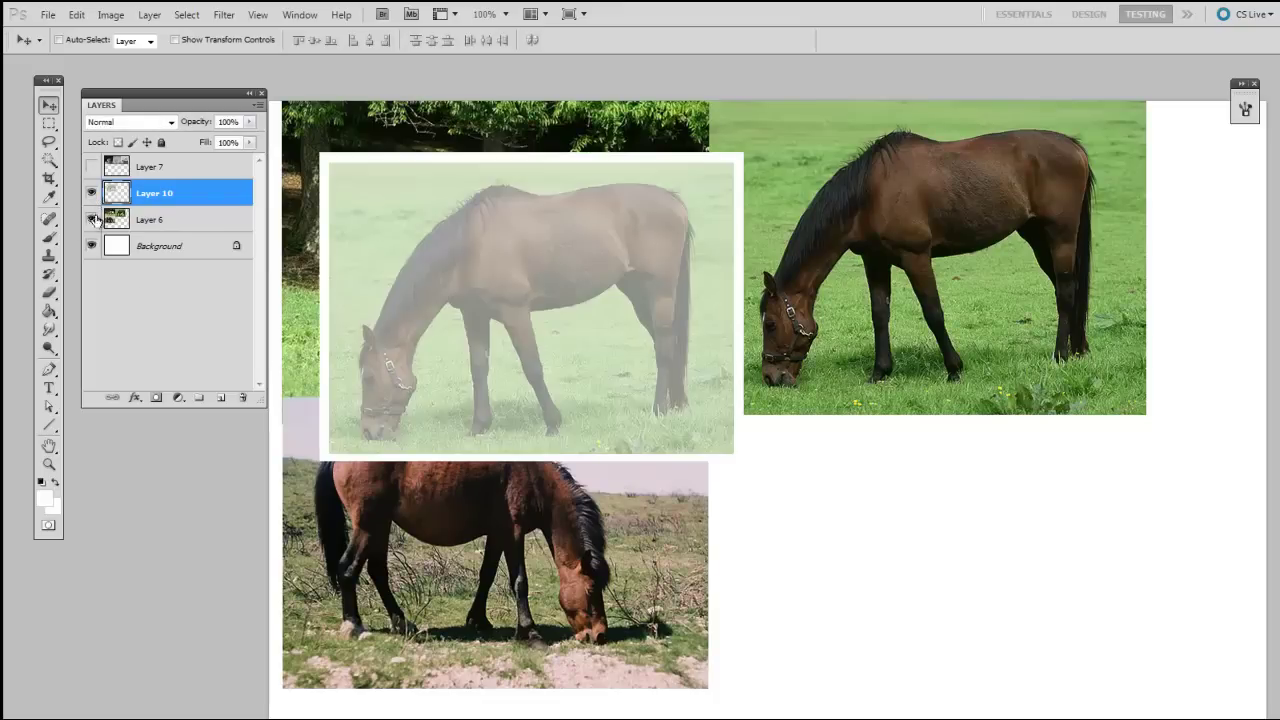
pyautogui.click(92, 219)
# Nudge the faded horse reference slightly right and set the foreground colour to dark grey.
pyautogui.moveTo(558, 387); pyautogui.dragTo(570, 385)
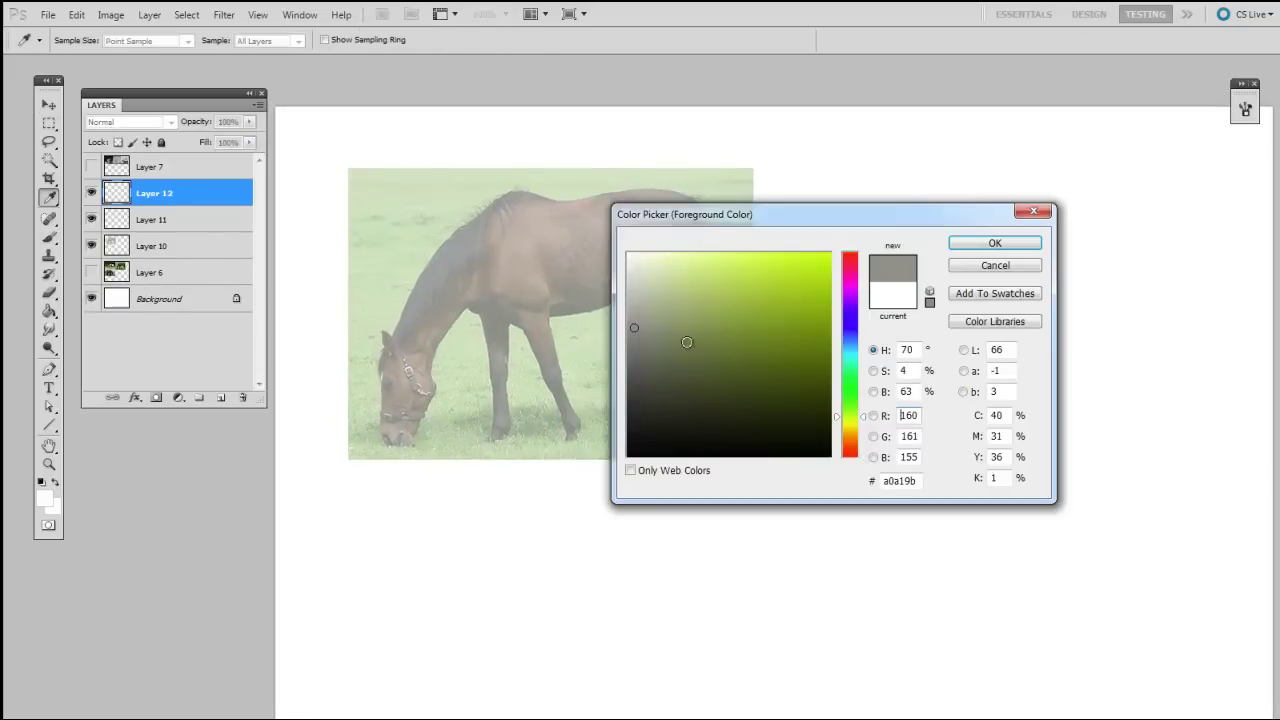
pyautogui.moveTo(634, 327); pyautogui.dragTo(634, 408)
pyautogui.click(995, 243)
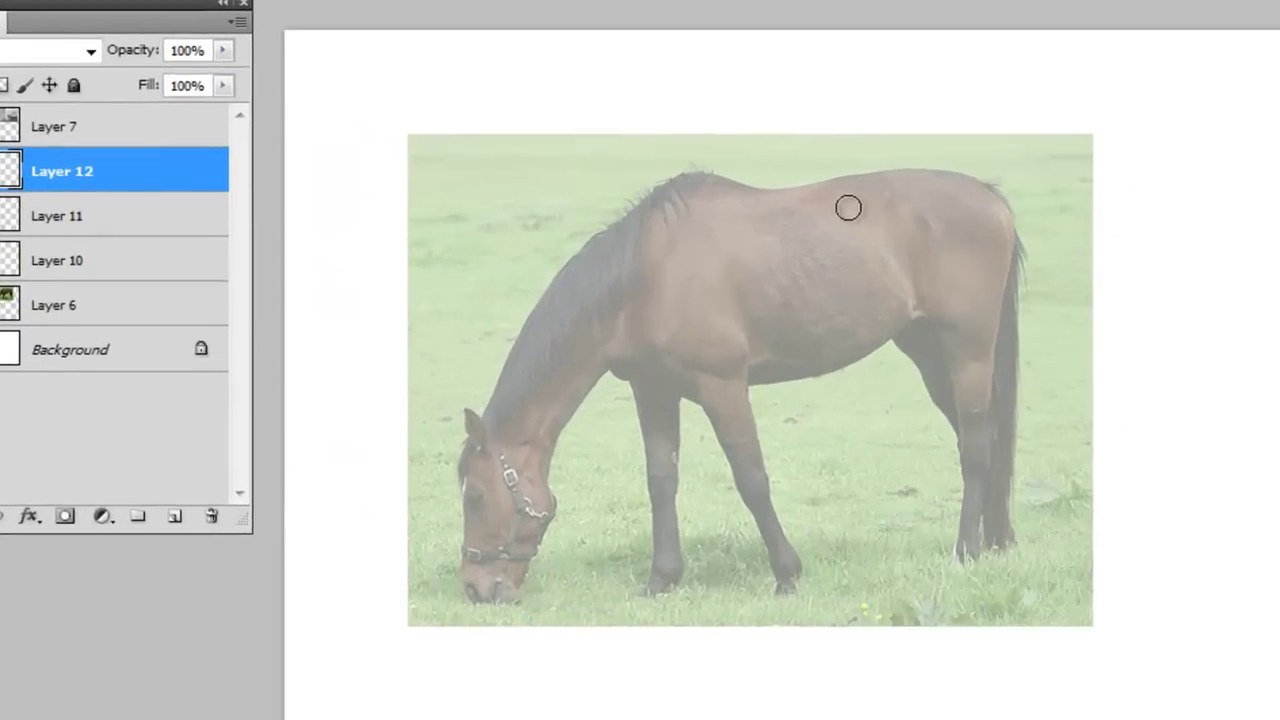
# Sketch construction lines for the horse's back, shoulder, belly, rump and chest.
pyautogui.moveTo(848, 207); pyautogui.dragTo(954, 193)
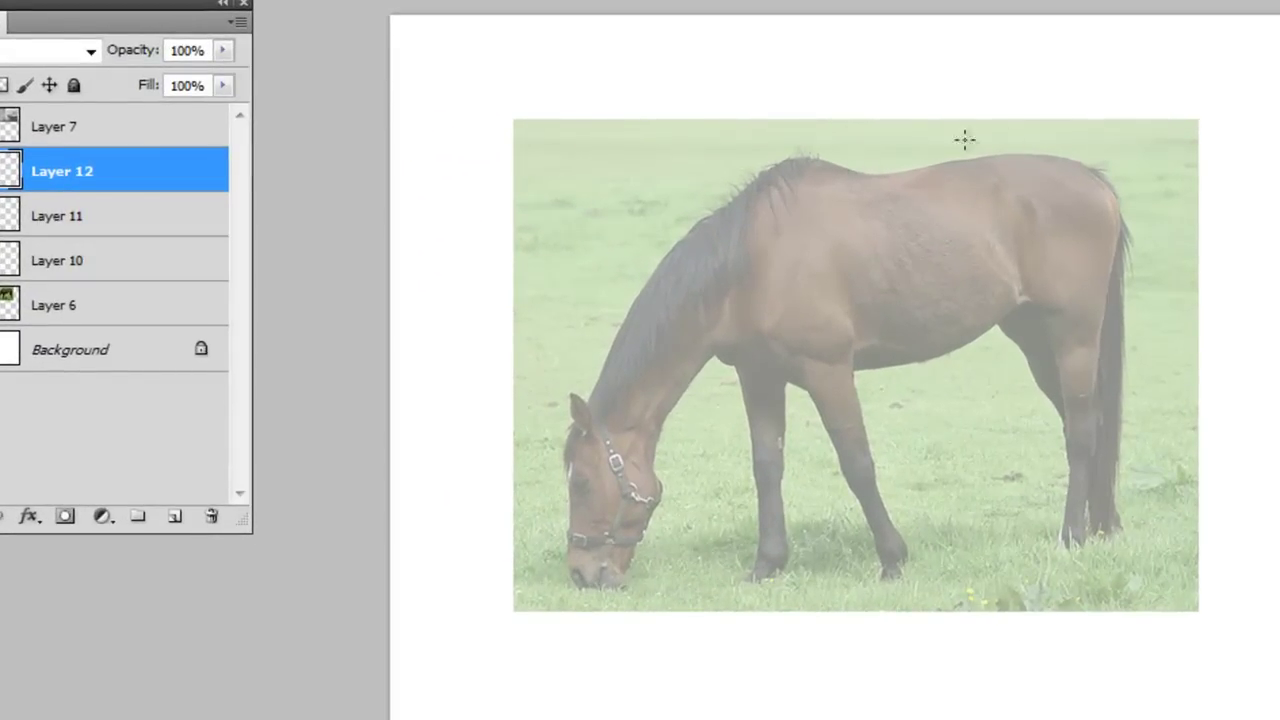
pyautogui.moveTo(826, 175); pyautogui.dragTo(1054, 157)
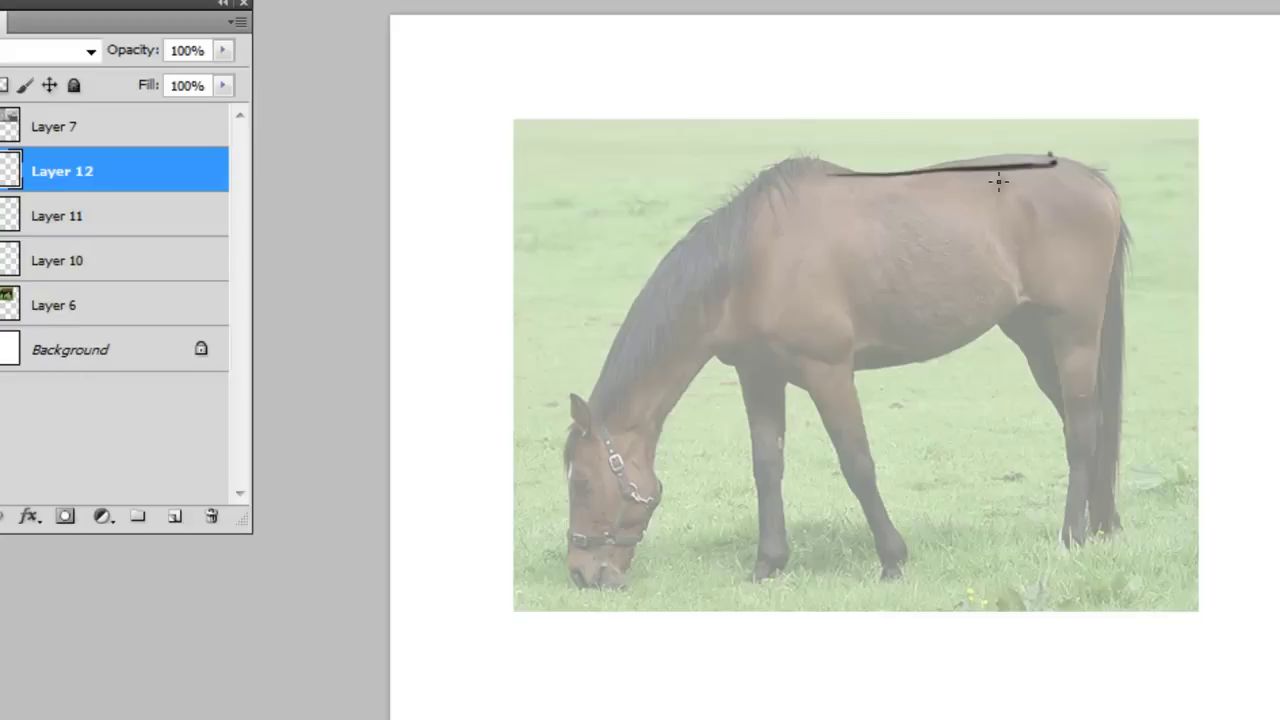
pyautogui.moveTo(746, 226); pyautogui.dragTo(742, 372)
pyautogui.moveTo(766, 176)
pyautogui.mouseDown()
pyautogui.moveTo(788, 348)
pyautogui.moveTo(804, 352)
pyautogui.mouseUp()
pyautogui.moveTo(726, 250)
pyautogui.mouseDown()
pyautogui.moveTo(757, 170)
pyautogui.moveTo(736, 342)
pyautogui.moveTo(955, 345)
pyautogui.moveTo(1090, 224)
pyautogui.mouseUp()
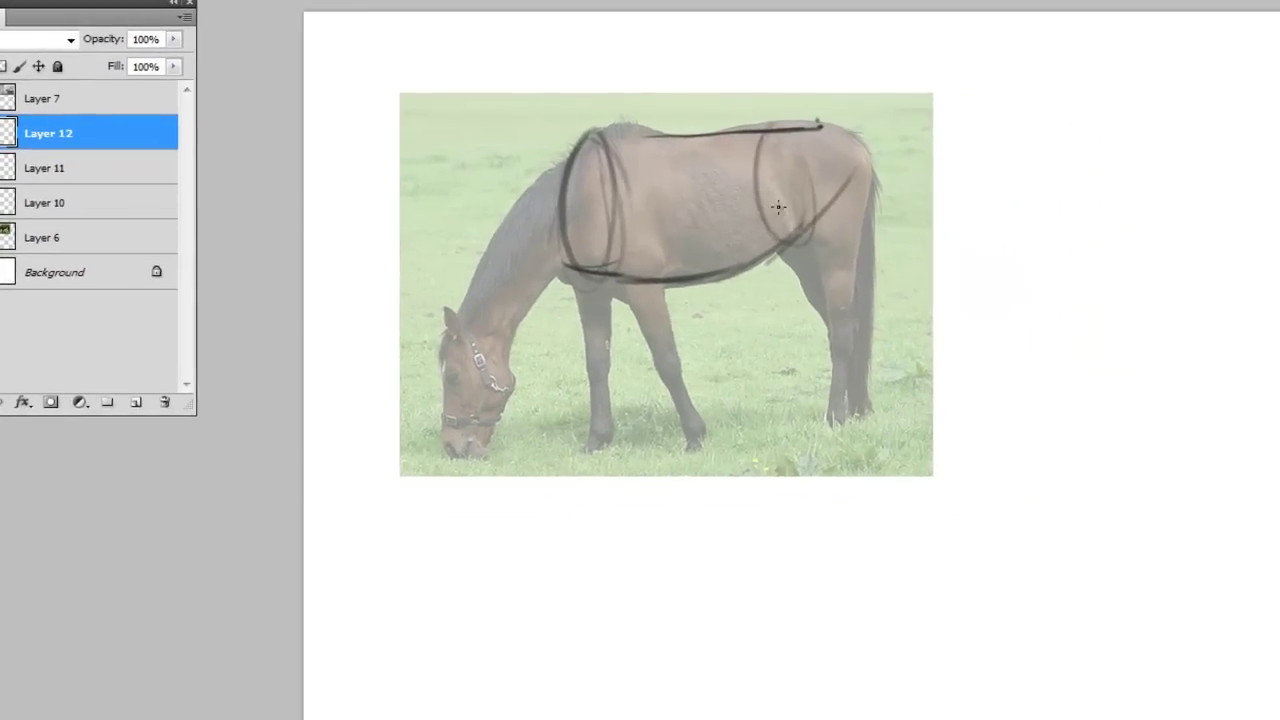
pyautogui.moveTo(779, 207); pyautogui.dragTo(825, 268)
pyautogui.moveTo(814, 118)
pyautogui.mouseDown()
pyautogui.moveTo(838, 272)
pyautogui.moveTo(850, 258)
pyautogui.mouseUp()
pyautogui.moveTo(624, 186); pyautogui.dragTo(618, 305)
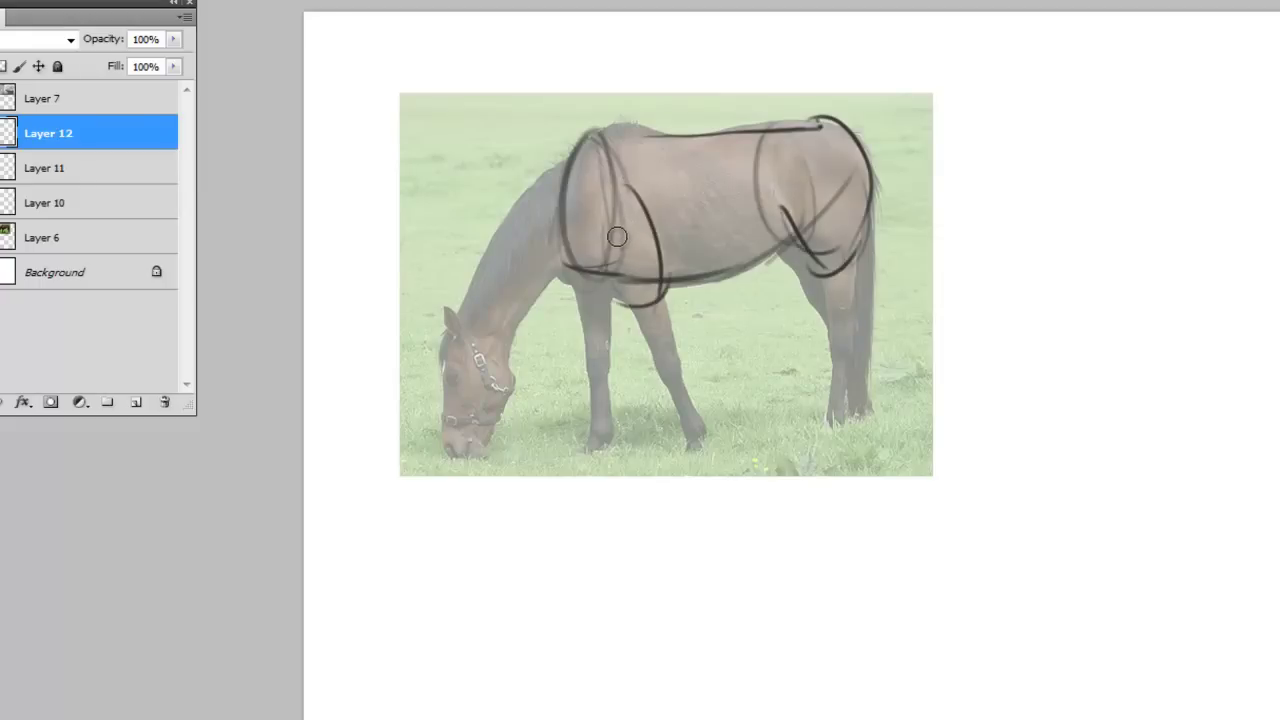
# Rough in both front legs and the front hoof.
pyautogui.scroll(3, 727, 315)
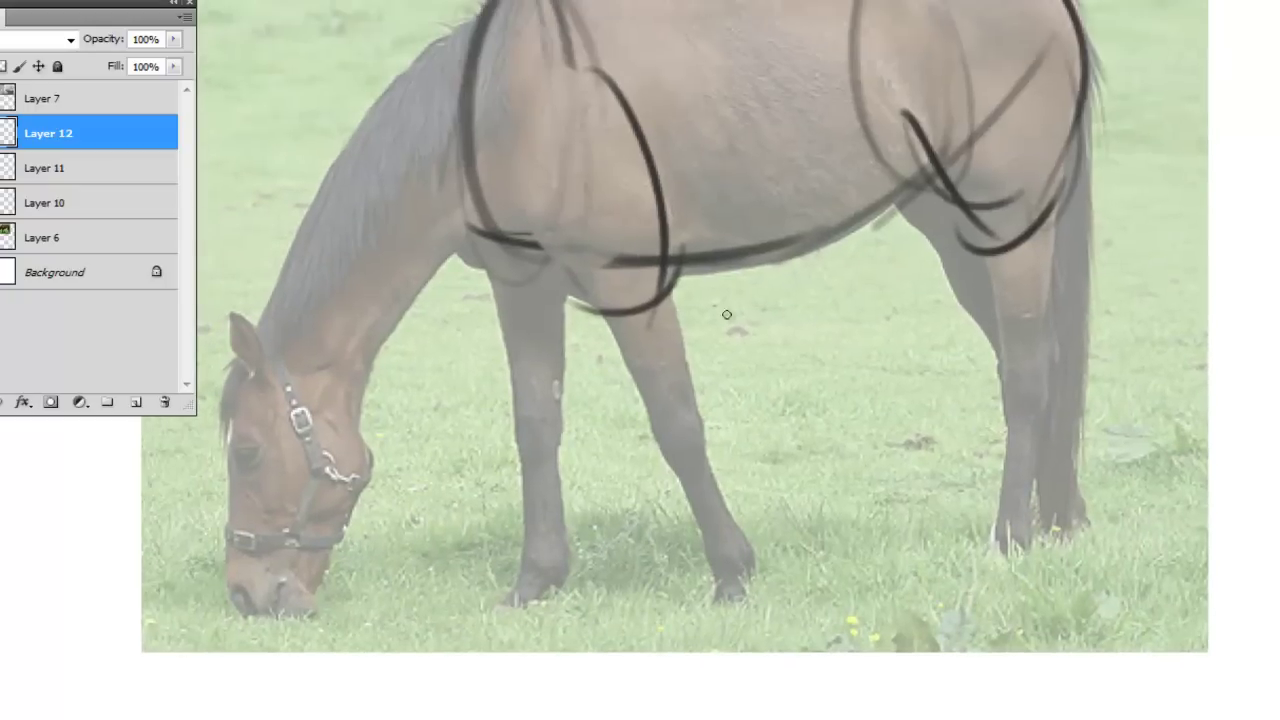
pyautogui.moveTo(467, 186); pyautogui.dragTo(534, 465)
pyautogui.moveTo(557, 381); pyautogui.dragTo(553, 450)
pyautogui.moveTo(521, 248); pyautogui.dragTo(540, 570)
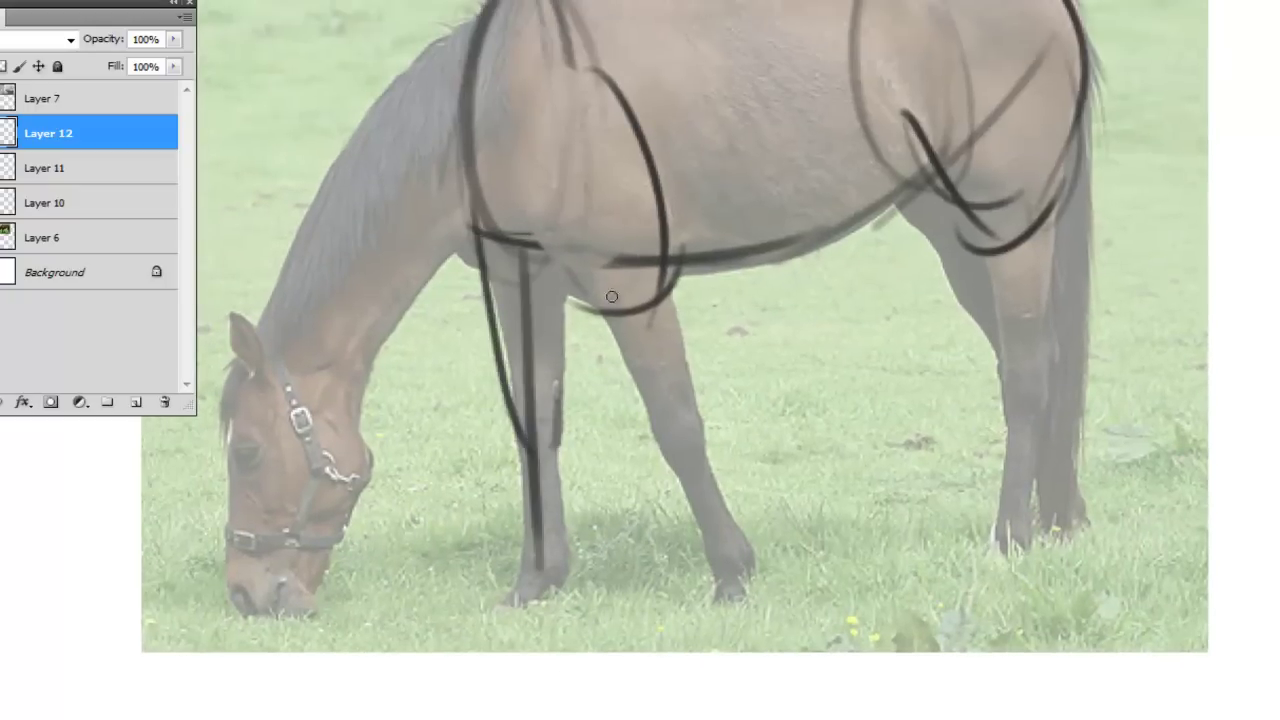
pyautogui.moveTo(598, 233); pyautogui.dragTo(700, 545)
pyautogui.moveTo(695, 598); pyautogui.dragTo(742, 575)
# Sketch the hind leg's front and back edges down to the hoof.
pyautogui.moveTo(1018, 148); pyautogui.dragTo(993, 628)
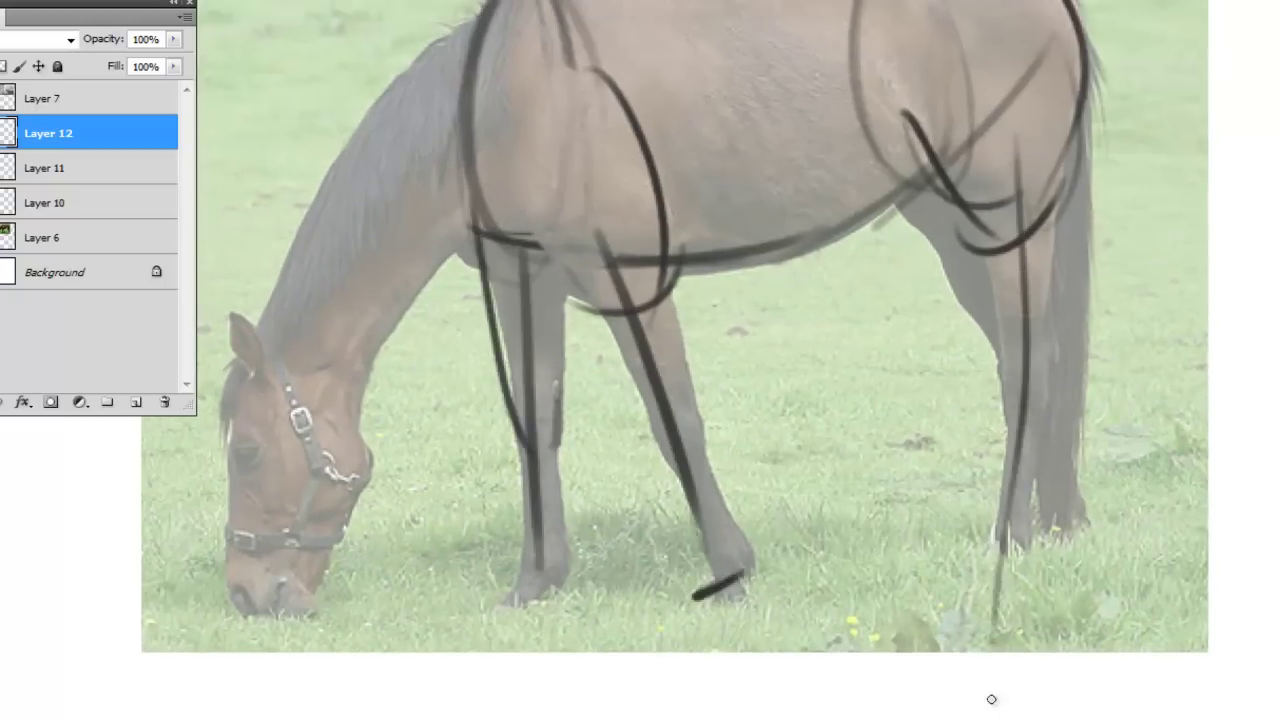
pyautogui.scroll(1, 991, 699)
pyautogui.moveTo(1013, 332)
pyautogui.mouseDown()
pyautogui.moveTo(1015, 570)
pyautogui.moveTo(1050, 603)
pyautogui.mouseUp()
pyautogui.moveTo(898, 276); pyautogui.dragTo(1012, 452)
pyautogui.moveTo(1018, 390)
pyautogui.mouseDown()
pyautogui.moveTo(1052, 605)
pyautogui.moveTo(1062, 126)
pyautogui.moveTo(1186, 398)
pyautogui.mouseUp()
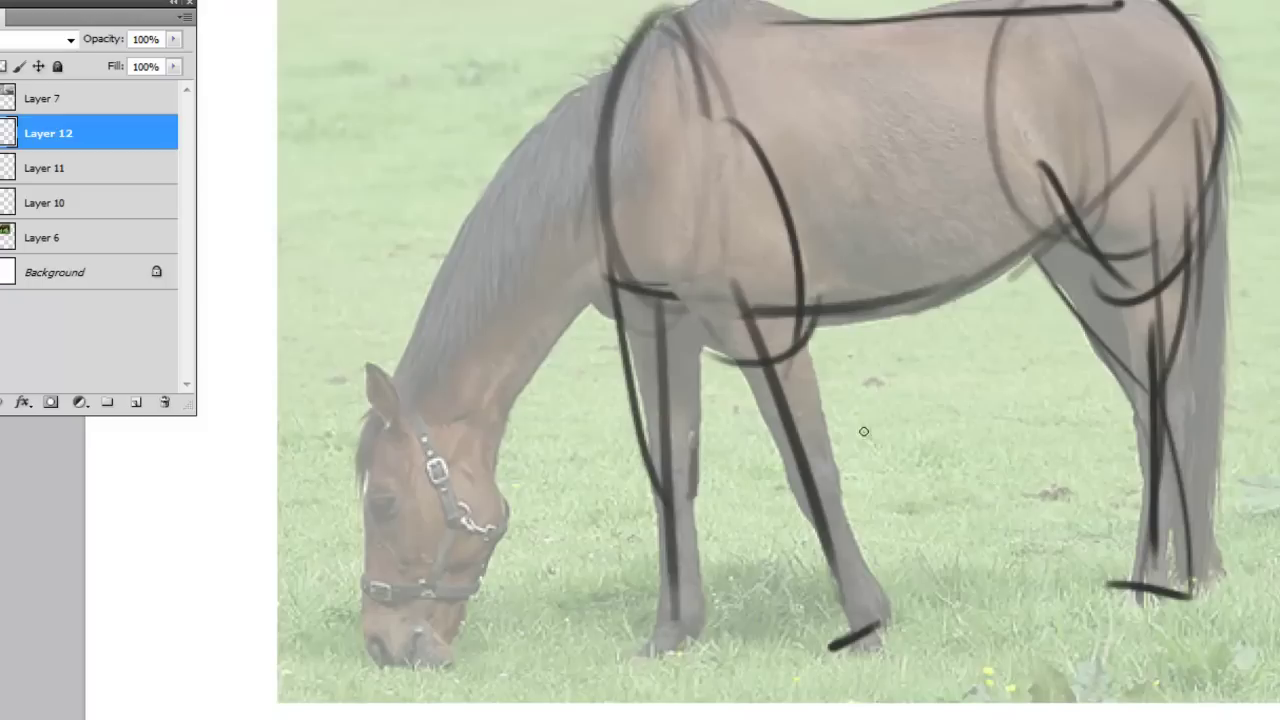
# Draw the neck, throat, jaw, face ellipse, muzzle and ears, redoing the heavy neck stroke thinner.
pyautogui.moveTo(598, 32); pyautogui.dragTo(412, 315)
pyautogui.hotkey('ctrl', 'z')
pyautogui.moveTo(382, 398); pyautogui.dragTo(552, 108)
pyautogui.moveTo(480, 490); pyautogui.dragTo(566, 336)
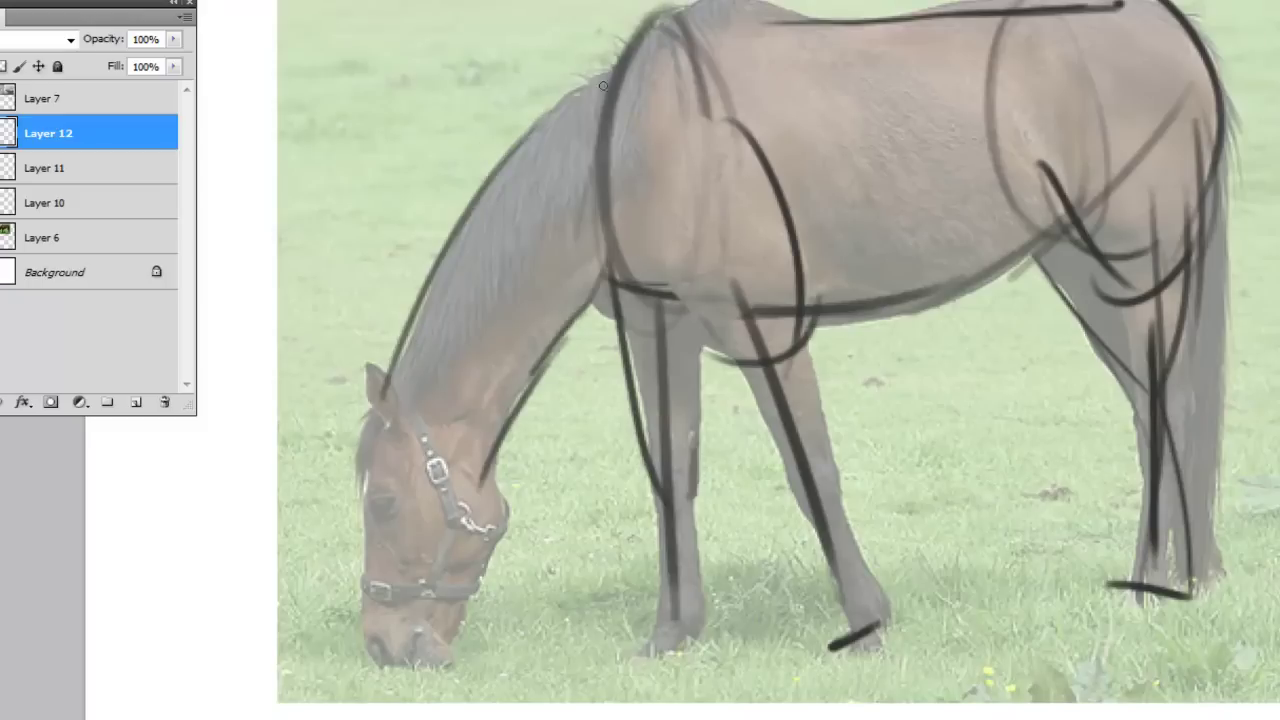
pyautogui.moveTo(383, 402); pyautogui.dragTo(480, 488)
pyautogui.moveTo(432, 418)
pyautogui.mouseDown()
pyautogui.moveTo(380, 420)
pyautogui.moveTo(376, 613)
pyautogui.mouseUp()
pyautogui.moveTo(360, 657)
pyautogui.mouseDown()
pyautogui.moveTo(452, 652)
pyautogui.moveTo(490, 535)
pyautogui.mouseUp()
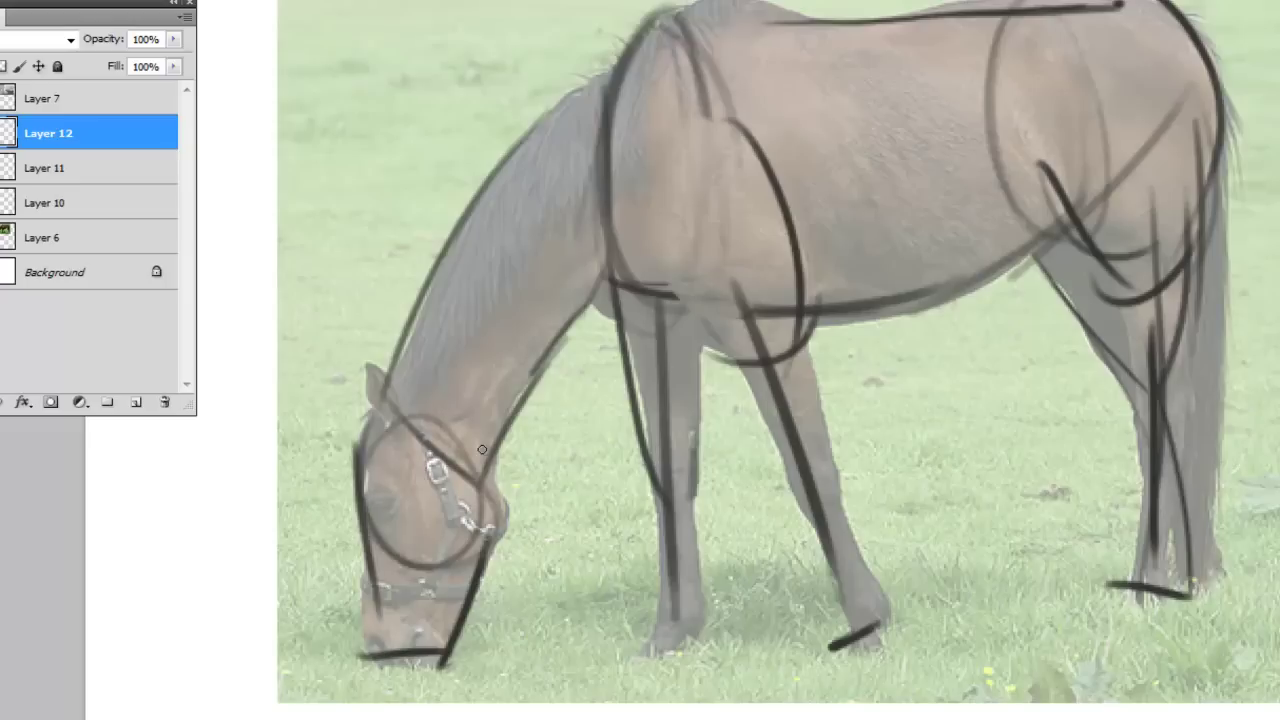
pyautogui.moveTo(419, 411)
pyautogui.mouseDown()
pyautogui.moveTo(470, 545)
pyautogui.moveTo(393, 414)
pyautogui.mouseUp()
pyautogui.moveTo(356, 470)
pyautogui.mouseDown()
pyautogui.moveTo(404, 664)
pyautogui.moveTo(466, 660)
pyautogui.mouseUp()
pyautogui.moveTo(350, 322)
pyautogui.mouseDown()
pyautogui.moveTo(390, 425)
pyautogui.moveTo(415, 385)
pyautogui.mouseUp()
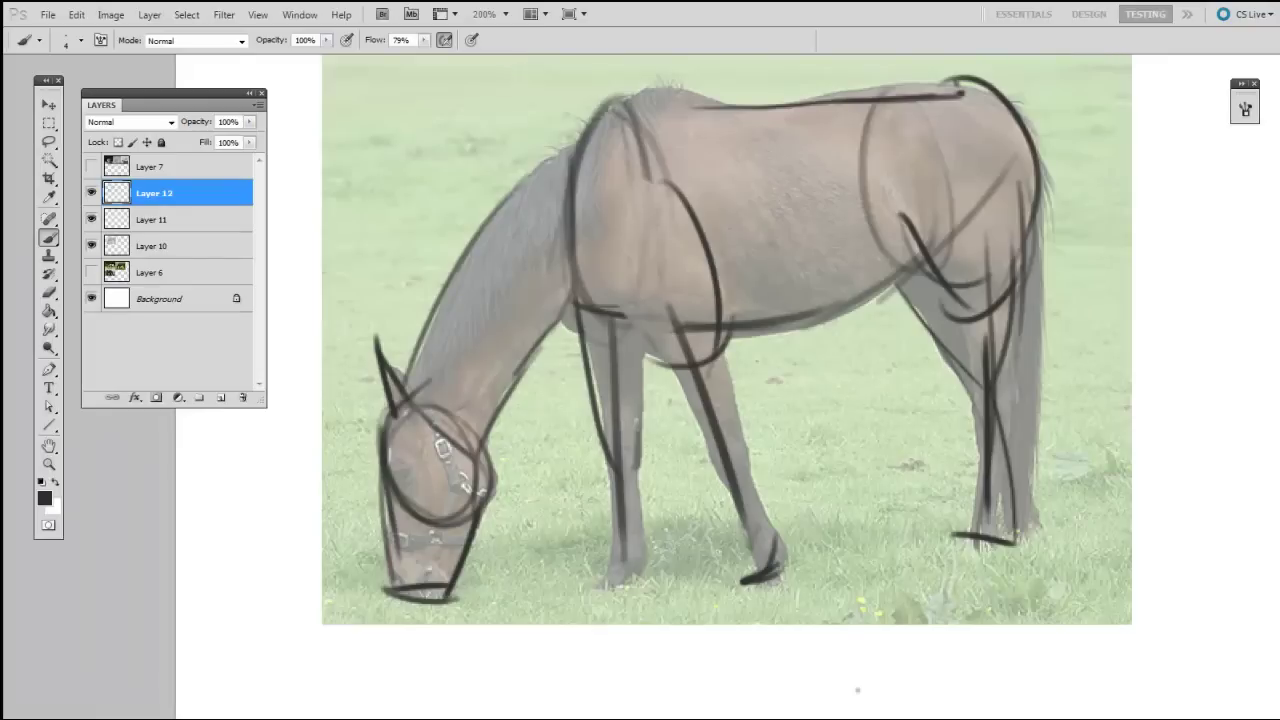
# Add and refine front lower leg and hoof strokes on the horse sketch.
pyautogui.moveTo(787, 539); pyautogui.dragTo(779, 567)
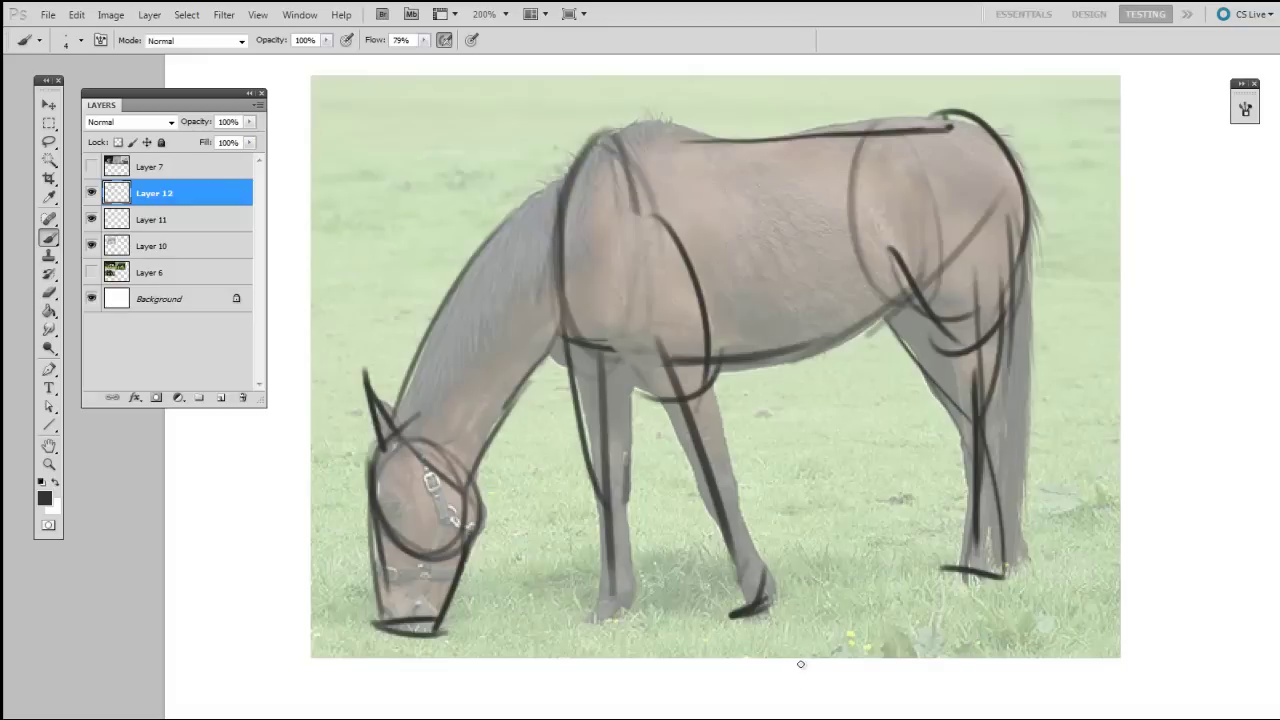
pyautogui.scroll(1, 804, 456)
pyautogui.moveTo(705, 378); pyautogui.dragTo(714, 490)
pyautogui.moveTo(632, 384)
pyautogui.mouseDown()
pyautogui.moveTo(700, 525)
pyautogui.moveTo(745, 552)
pyautogui.moveTo(762, 605)
pyautogui.mouseUp()
pyautogui.moveTo(745, 540); pyautogui.dragTo(752, 615)
pyautogui.moveTo(616, 505); pyautogui.dragTo(626, 600)
pyautogui.moveTo(580, 621); pyautogui.dragTo(642, 609)
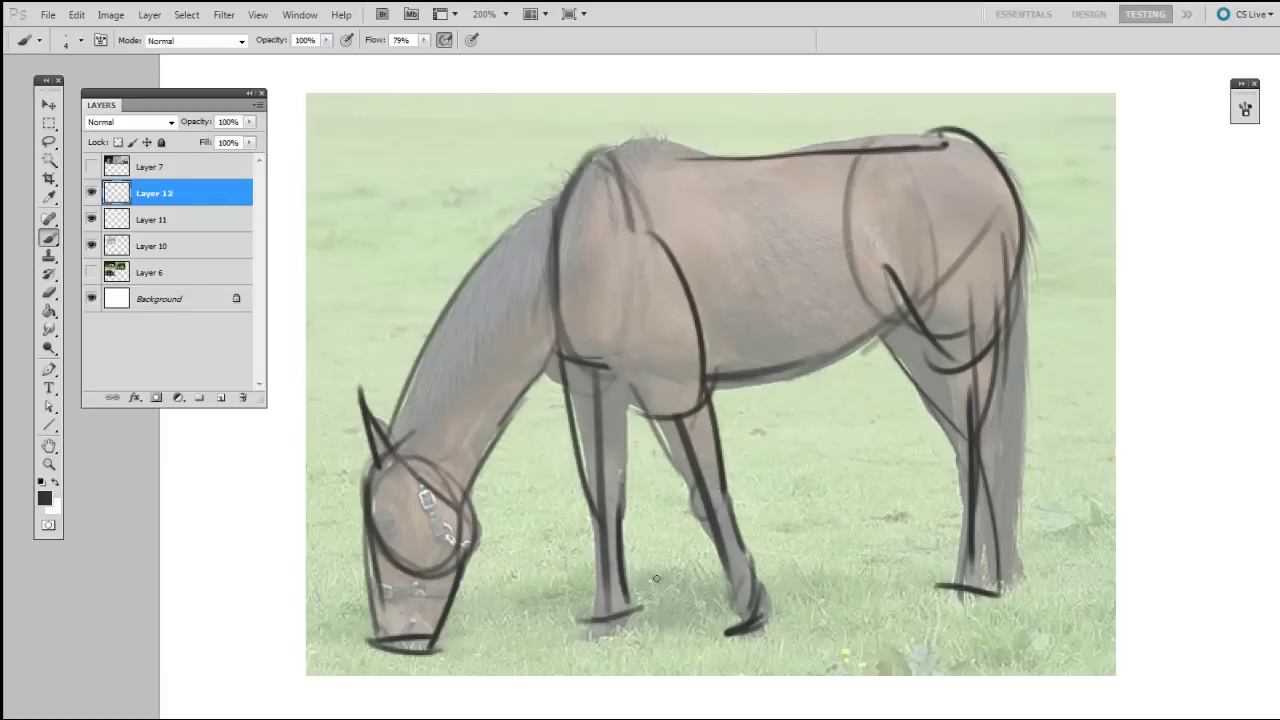
# Finish the hind leg down to the hoof and hide the Layer 10 reference photo.
pyautogui.moveTo(968, 490); pyautogui.dragTo(962, 382)
pyautogui.moveTo(1015, 306)
pyautogui.mouseDown()
pyautogui.moveTo(988, 466)
pyautogui.moveTo(995, 612)
pyautogui.mouseUp()
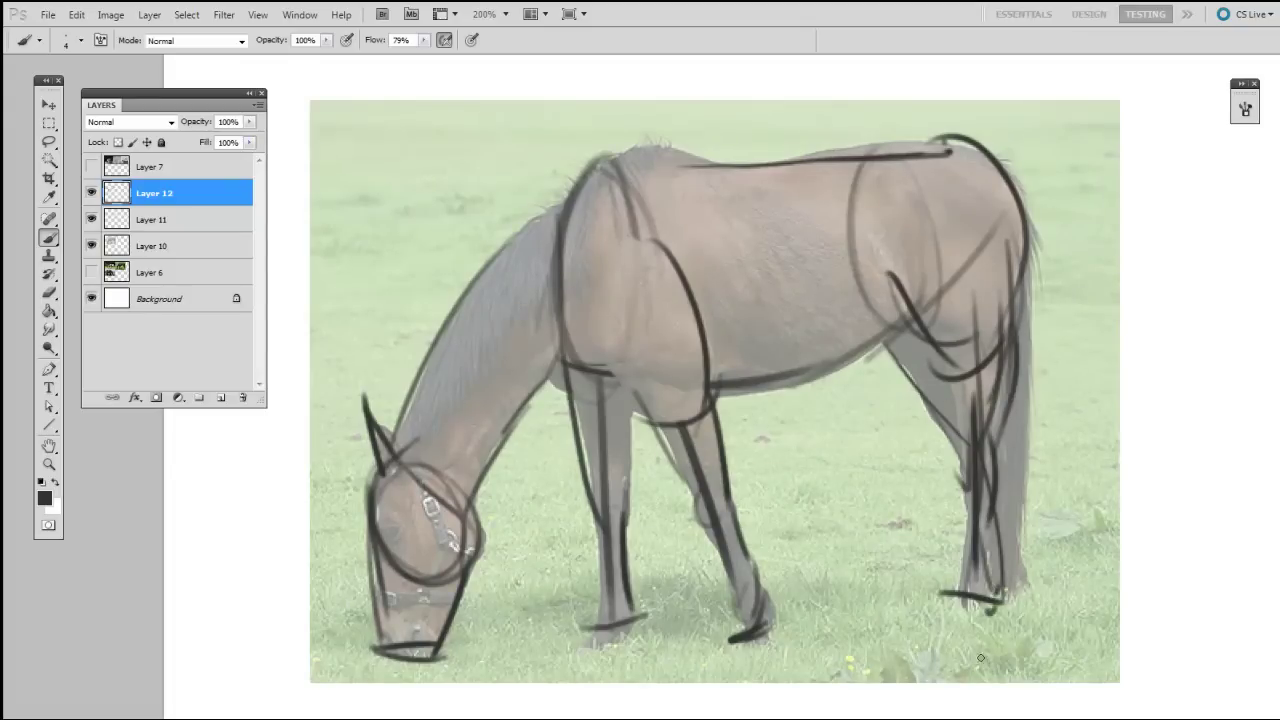
pyautogui.click(91, 246)
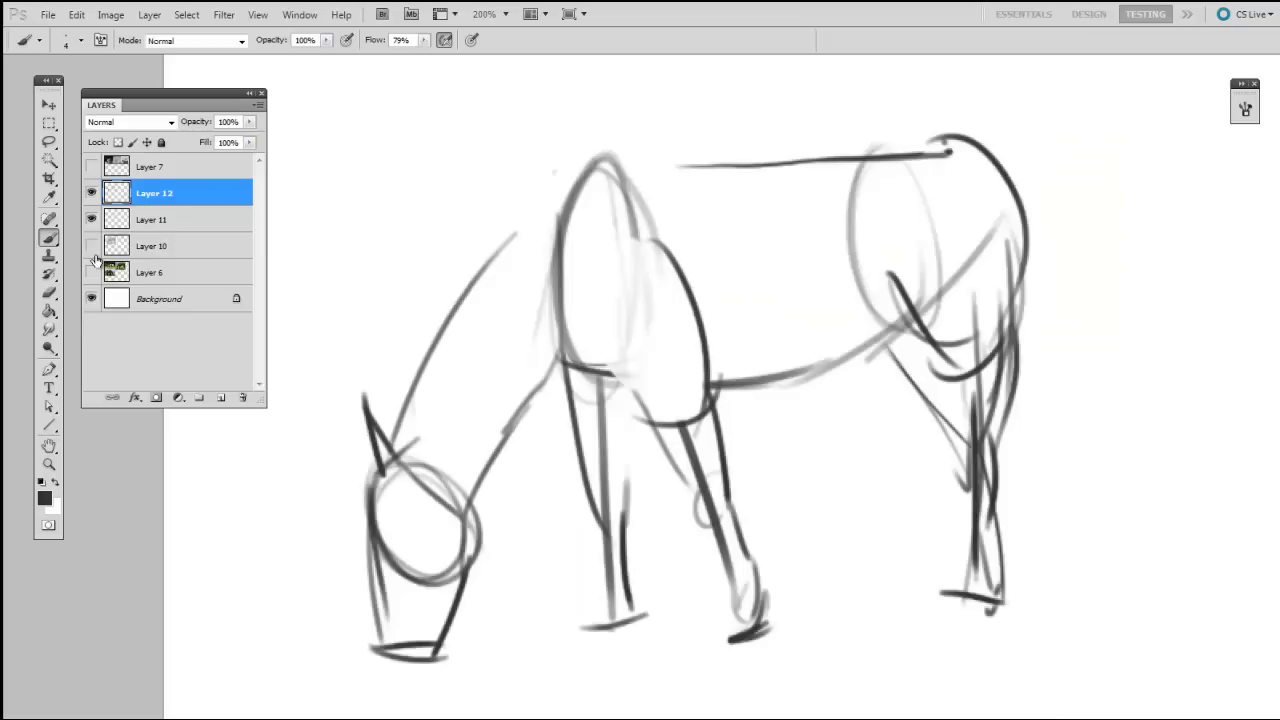
# Move the horse sketch up-left and scale it down to about 70%.
pyautogui.press('v')
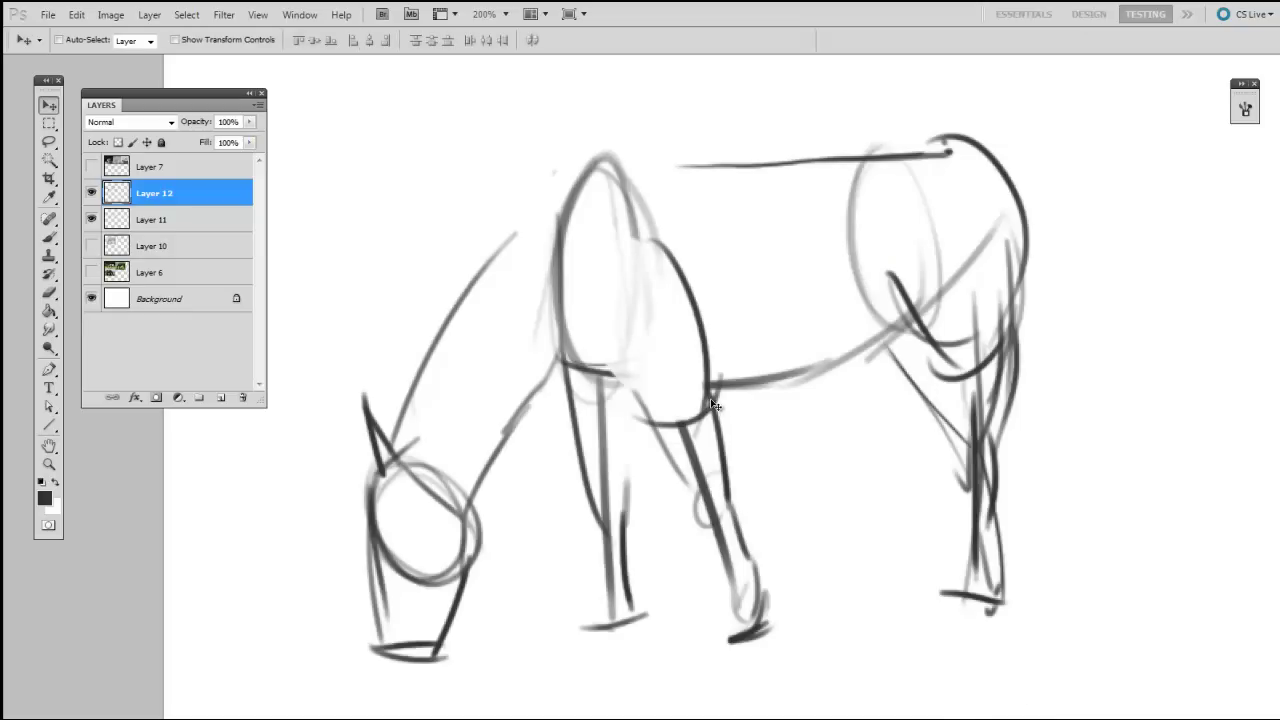
pyautogui.moveTo(715, 407); pyautogui.dragTo(667, 369)
pyautogui.hotkey('ctrl', 't')
pyautogui.moveTo(980, 713); pyautogui.dragTo(819, 498)
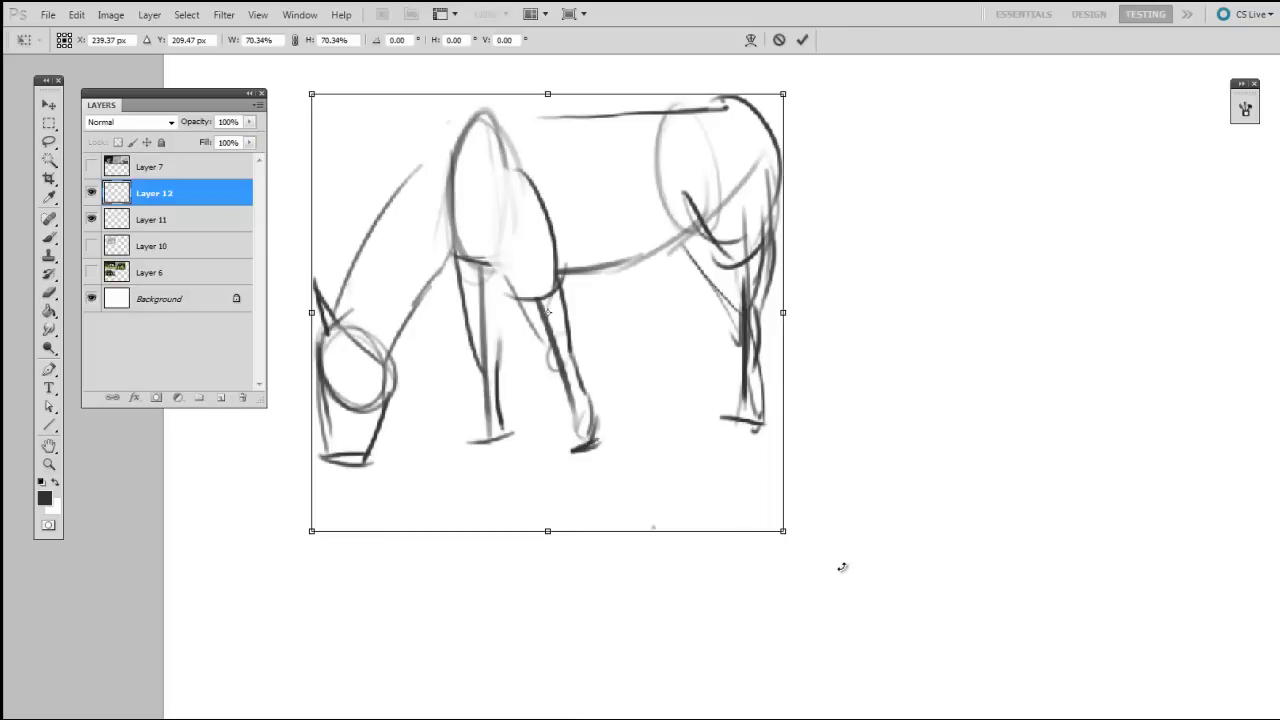
pyautogui.press('Return')
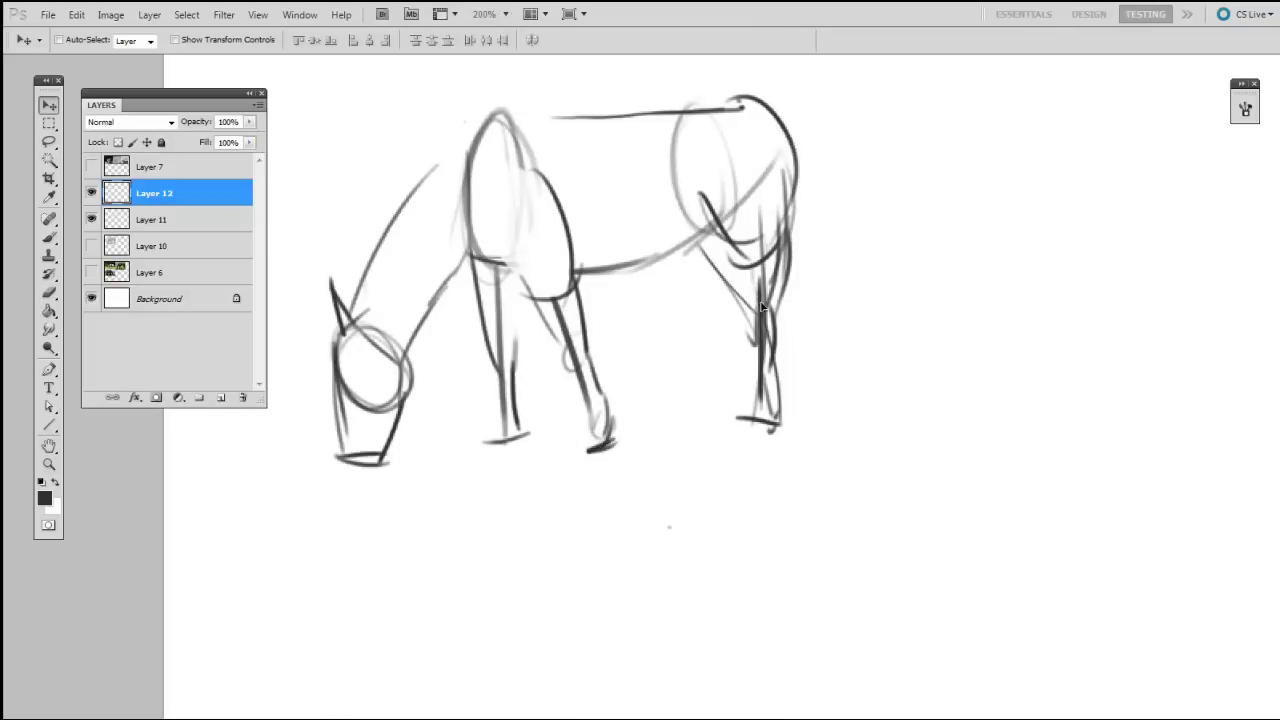
# Nudge the sketch slightly right and down and shrink it a little further.
pyautogui.moveTo(744, 316); pyautogui.dragTo(768, 325)
pyautogui.hotkey('ctrl', 't')
pyautogui.moveTo(807, 532); pyautogui.dragTo(778, 508)
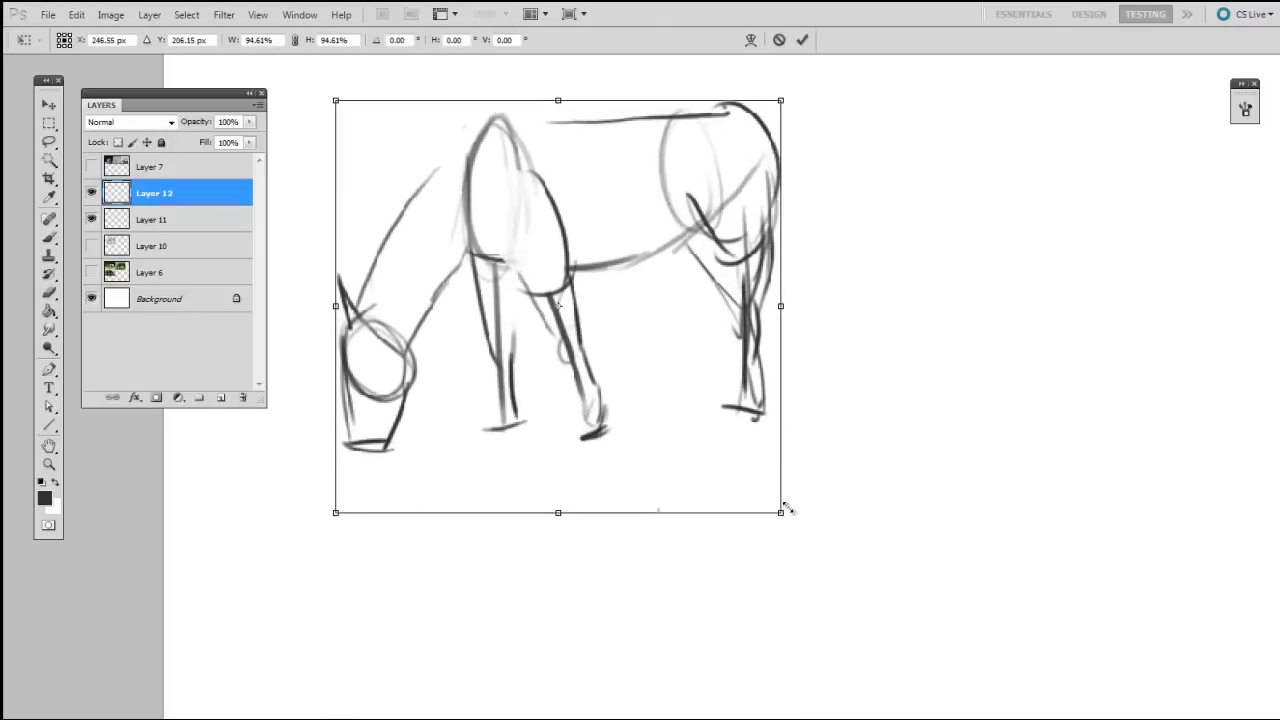
pyautogui.press('Return')
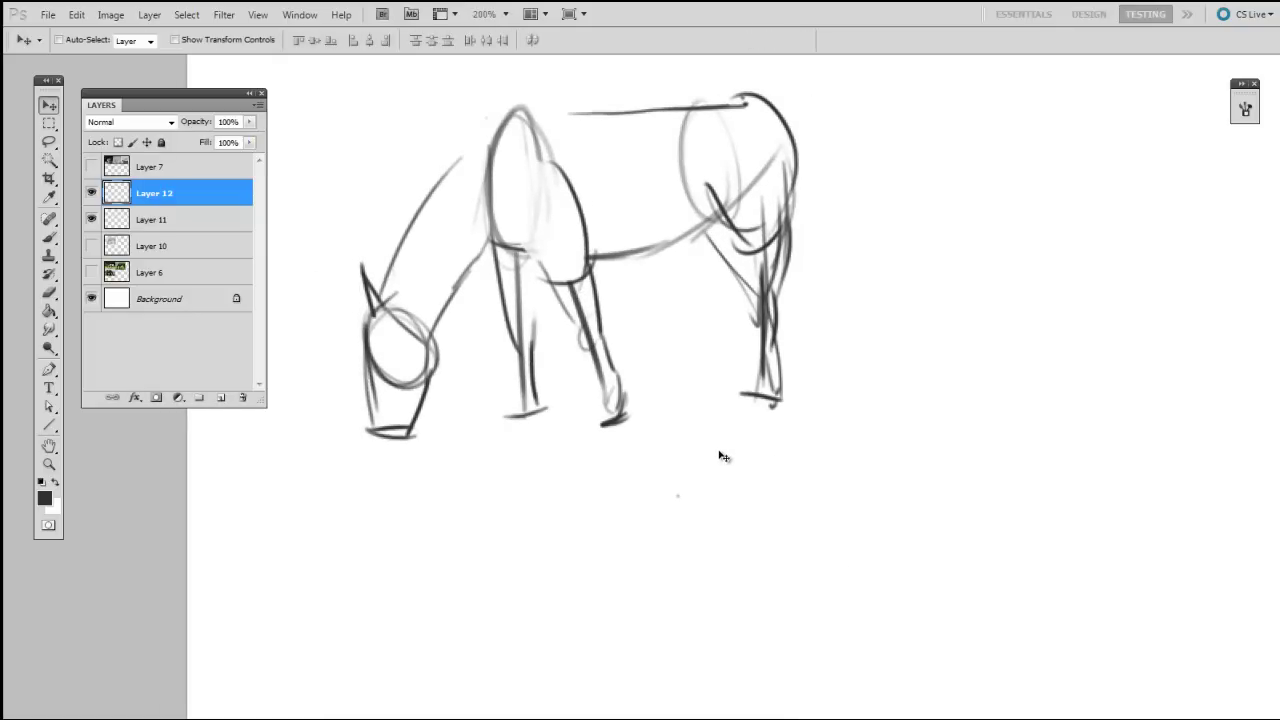
pyautogui.press('b')
pyautogui.moveTo(600, 526); pyautogui.dragTo(628, 500)
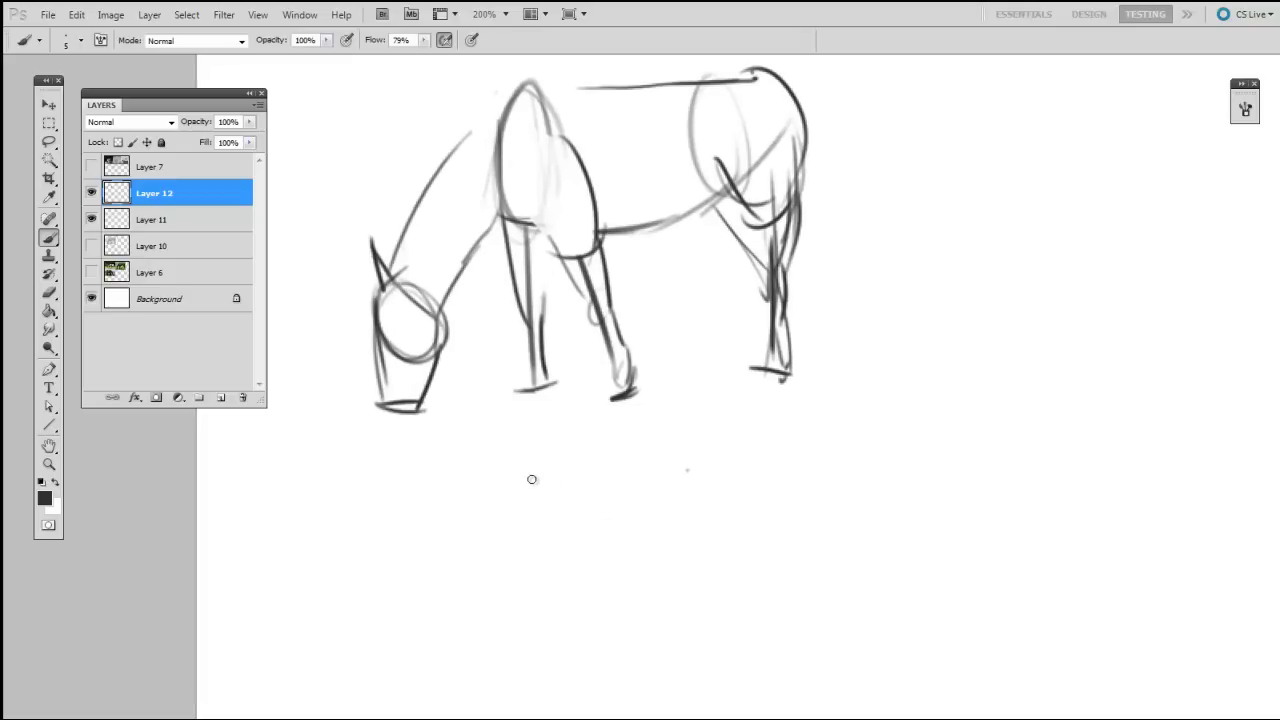
# Rough in the lower horse study's back, belly, barrel ellipse and chest arc.
pyautogui.moveTo(742, 455); pyautogui.dragTo(497, 489)
pyautogui.moveTo(781, 446); pyautogui.dragTo(797, 467)
pyautogui.moveTo(500, 500)
pyautogui.mouseDown()
pyautogui.moveTo(523, 609)
pyautogui.moveTo(775, 512)
pyautogui.mouseUp()
pyautogui.moveTo(578, 585)
pyautogui.mouseDown()
pyautogui.moveTo(782, 480)
pyautogui.moveTo(760, 455)
pyautogui.mouseUp()
pyautogui.moveTo(592, 520); pyautogui.dragTo(588, 526)
pyautogui.moveTo(548, 472); pyautogui.dragTo(585, 590)
pyautogui.moveTo(520, 478); pyautogui.dragTo(522, 608)
pyautogui.moveTo(522, 452)
pyautogui.mouseDown()
pyautogui.moveTo(510, 590)
pyautogui.moveTo(528, 715)
pyautogui.mouseUp()
# Shape the lower horse's hindquarters, rear edge and leg lines down to the canvas bottom.
pyautogui.moveTo(550, 575); pyautogui.dragTo(617, 675)
pyautogui.moveTo(611, 627); pyautogui.dragTo(632, 718)
pyautogui.moveTo(712, 492); pyautogui.dragTo(775, 598)
pyautogui.moveTo(726, 548); pyautogui.dragTo(802, 576)
pyautogui.moveTo(788, 437); pyautogui.dragTo(810, 578)
pyautogui.moveTo(692, 458)
pyautogui.mouseDown()
pyautogui.moveTo(768, 447)
pyautogui.moveTo(798, 465)
pyautogui.mouseUp()
pyautogui.moveTo(752, 578)
pyautogui.mouseDown()
pyautogui.moveTo(816, 626)
pyautogui.moveTo(822, 712)
pyautogui.mouseUp()
pyautogui.moveTo(802, 644); pyautogui.dragTo(820, 712)
pyautogui.moveTo(630, 566); pyautogui.dragTo(634, 666)
# Draw the lower horse's neck curve and a chest line up to the withers, undoing extra foreleg strokes.
pyautogui.moveTo(506, 484)
pyautogui.mouseDown()
pyautogui.moveTo(428, 608)
pyautogui.moveTo(388, 718)
pyautogui.mouseUp()
pyautogui.moveTo(474, 672); pyautogui.dragTo(452, 718)
pyautogui.moveTo(424, 622); pyautogui.dragTo(406, 718)
pyautogui.moveTo(418, 648)
pyautogui.mouseDown()
pyautogui.moveTo(402, 718)
pyautogui.moveTo(458, 682)
pyautogui.moveTo(490, 692)
pyautogui.moveTo(464, 670)
pyautogui.mouseUp()
pyautogui.hotkey('ctrl', 'alt', 'z')
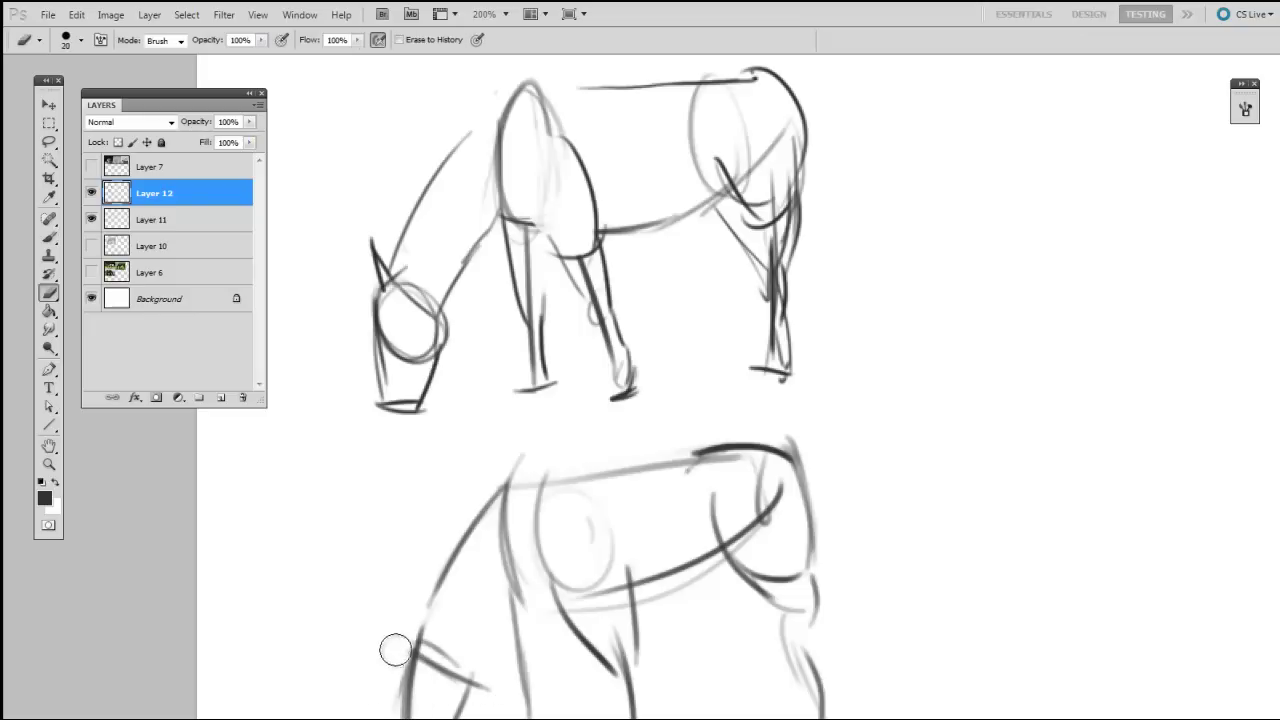
pyautogui.moveTo(486, 637); pyautogui.dragTo(552, 458)
# With a thinner brush, darken the lower horse's back line and add a front leg stroke.
pyautogui.press('[')
pyautogui.press('[')
pyautogui.moveTo(510, 472)
pyautogui.mouseDown()
pyautogui.moveTo(608, 484)
pyautogui.moveTo(530, 472)
pyautogui.mouseUp()
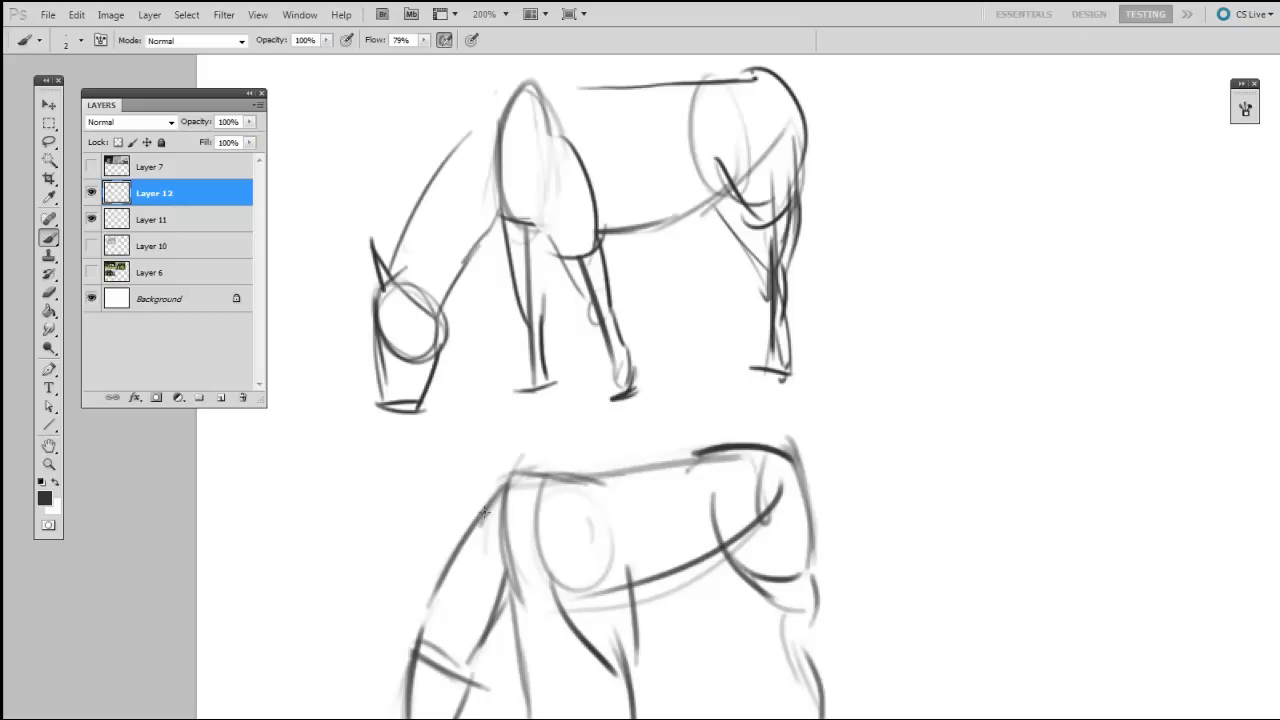
pyautogui.press('e')
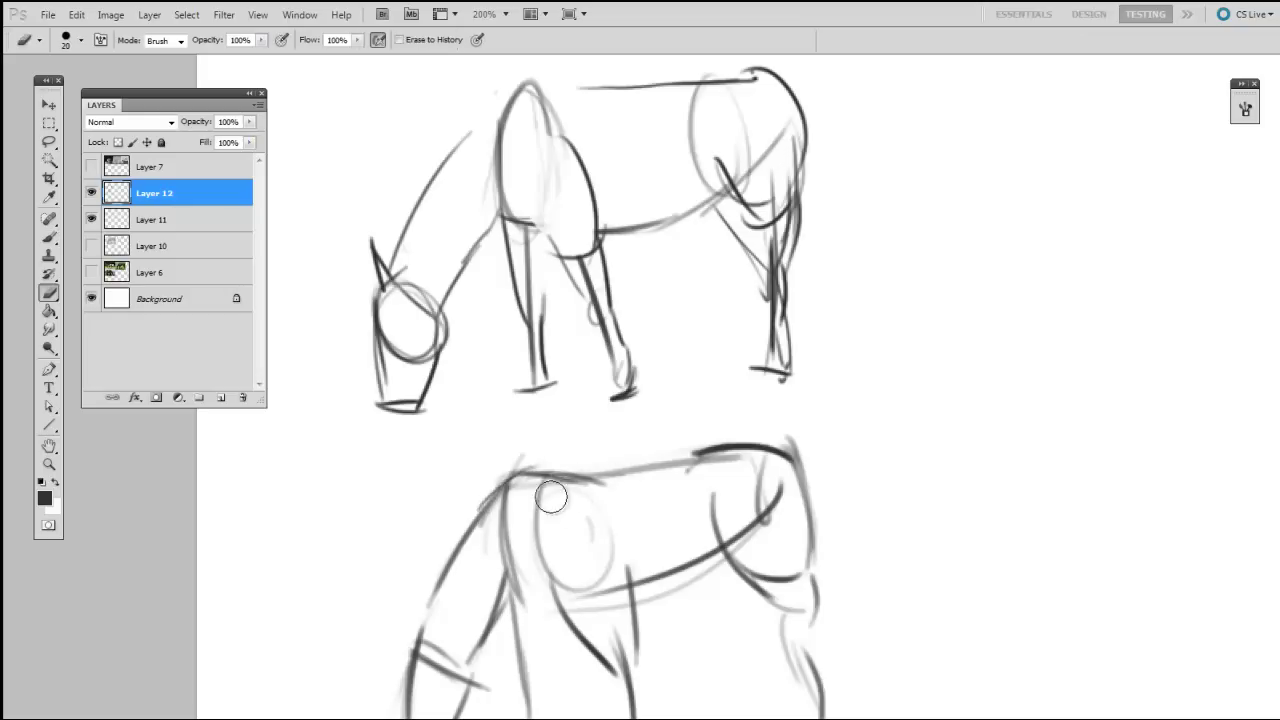
pyautogui.press('b')
pyautogui.moveTo(528, 471); pyautogui.dragTo(598, 480)
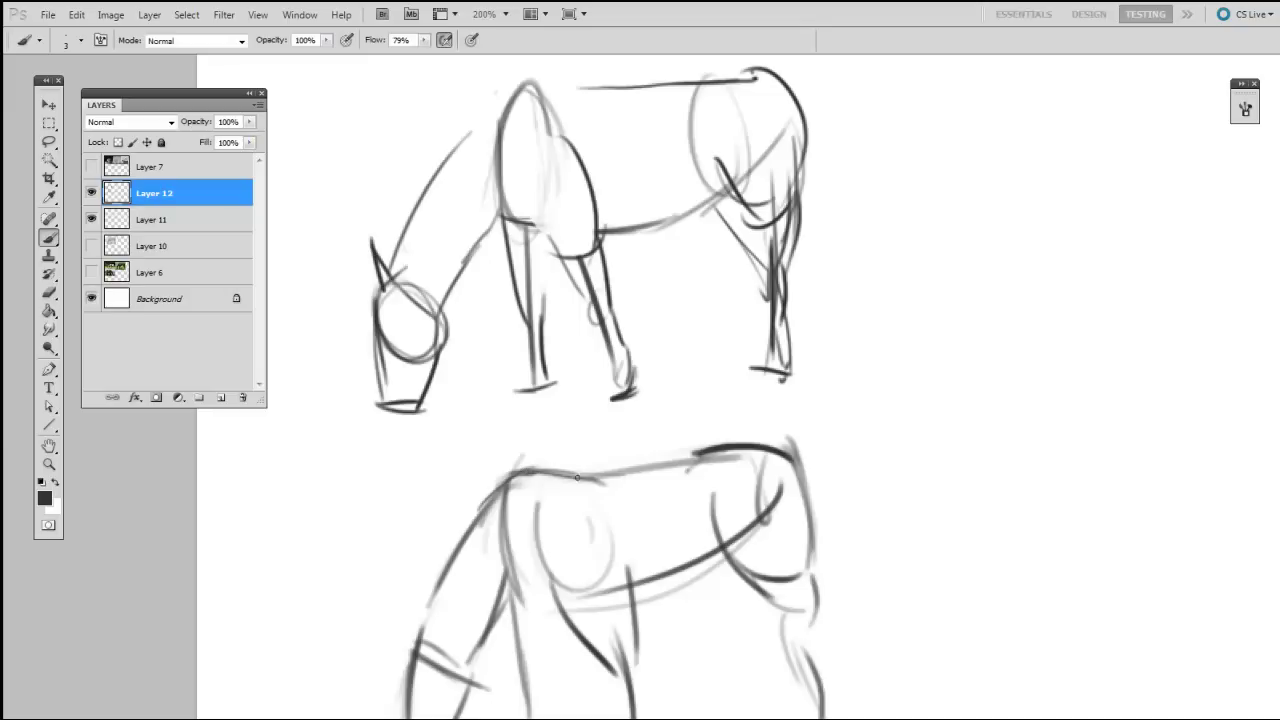
pyautogui.moveTo(412, 640); pyautogui.dragTo(386, 599)
# Erase the rough leg line and redraw the lower horse's leg strokes.
pyautogui.press('e')
pyautogui.moveTo(525, 646); pyautogui.dragTo(537, 697)
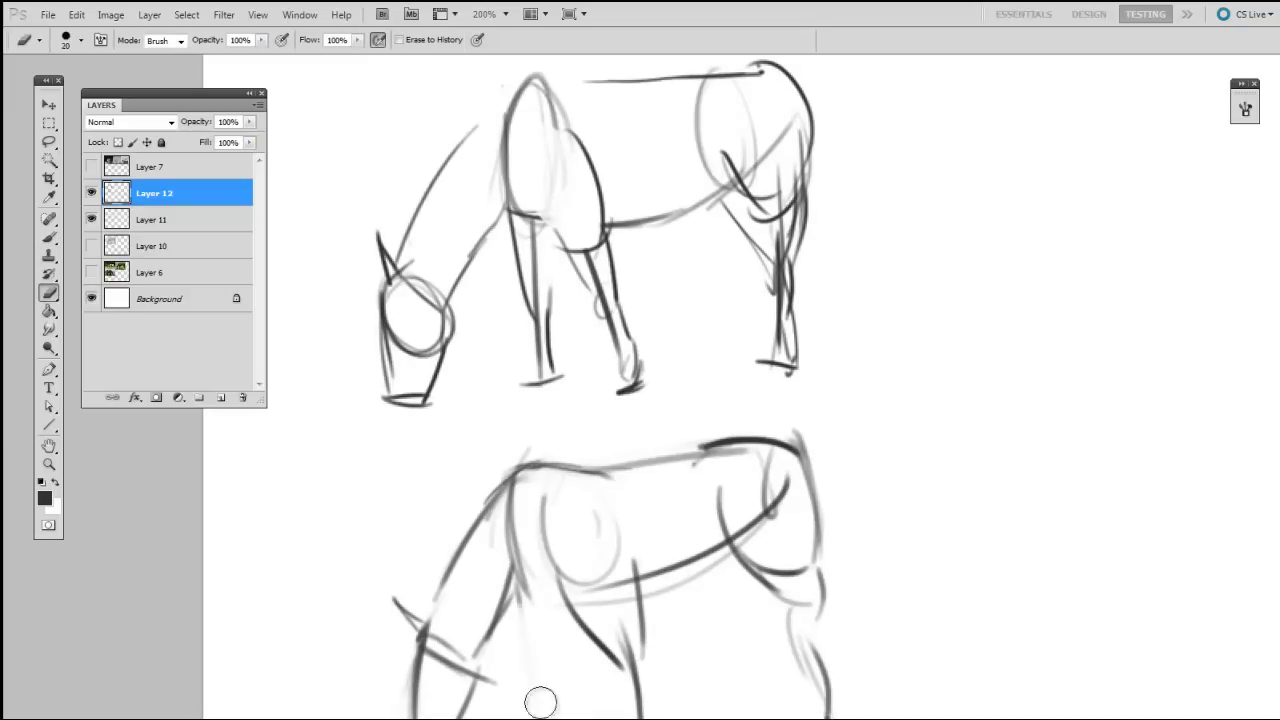
pyautogui.press('b')
pyautogui.moveTo(526, 590); pyautogui.dragTo(560, 715)
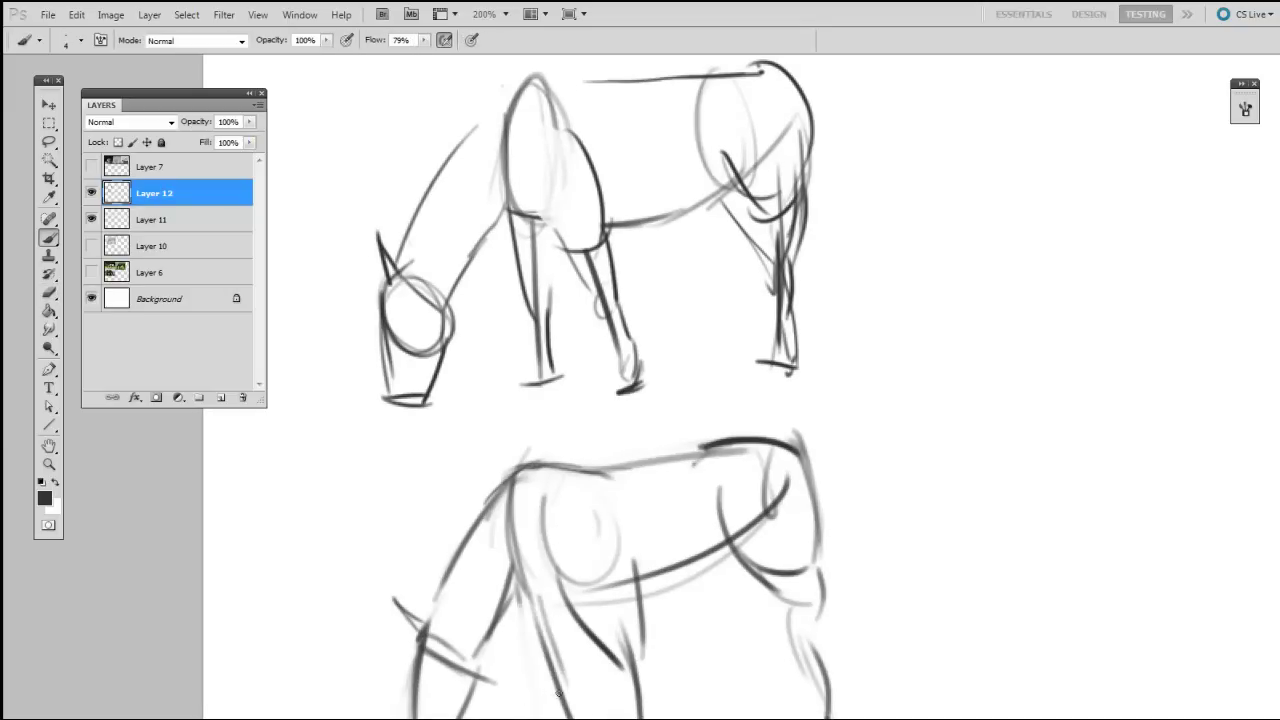
pyautogui.moveTo(584, 597); pyautogui.dragTo(572, 718)
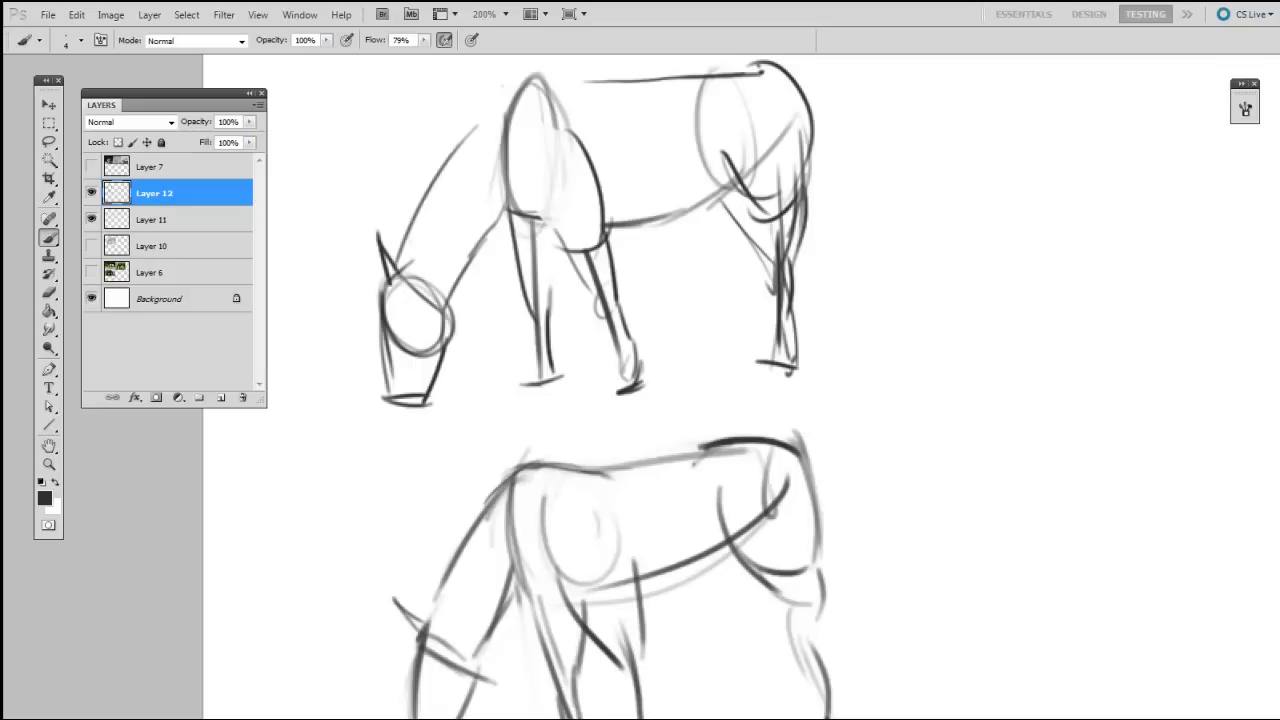
pyautogui.moveTo(641, 596); pyautogui.dragTo(637, 716)
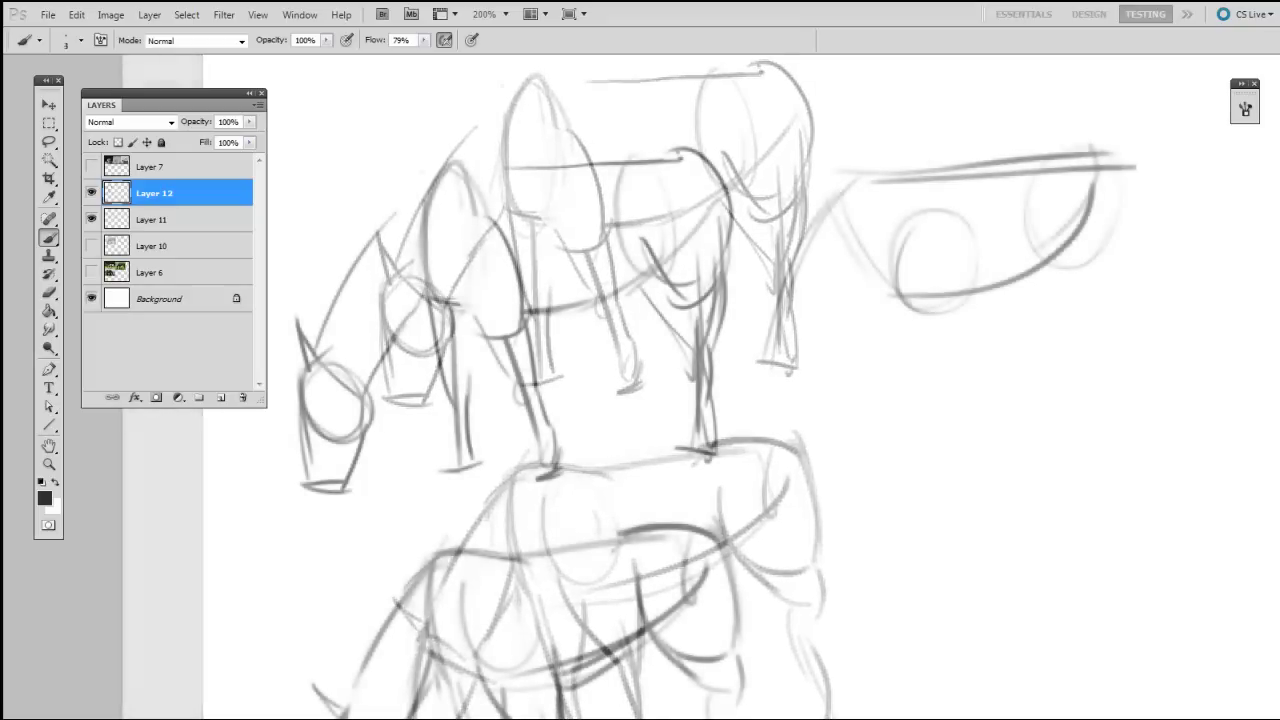
# Darken the barrel circle's edges and draw a foreleg down from it.
pyautogui.moveTo(899, 301)
pyautogui.mouseDown()
pyautogui.moveTo(921, 215)
pyautogui.moveTo(975, 199)
pyautogui.mouseUp()
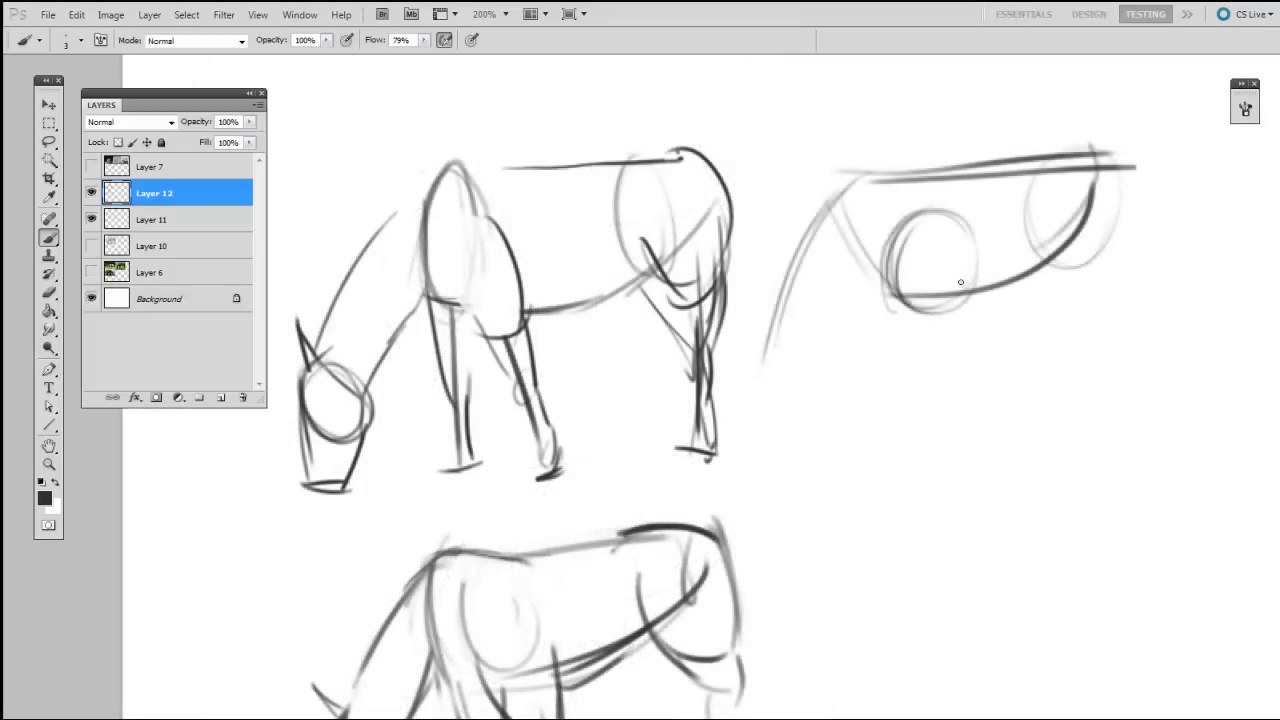
pyautogui.moveTo(970, 256); pyautogui.dragTo(941, 353)
pyautogui.moveTo(890, 280); pyautogui.dragTo(955, 430)
pyautogui.moveTo(972, 282); pyautogui.dragTo(958, 448)
pyautogui.moveTo(966, 388); pyautogui.dragTo(956, 478)
pyautogui.moveTo(976, 358)
pyautogui.mouseDown()
pyautogui.moveTo(957, 466)
pyautogui.moveTo(987, 442)
pyautogui.mouseUp()
# Add a hoof and a second leg below the circle, erasing and redrawing the leg strokes.
pyautogui.moveTo(860, 275)
pyautogui.mouseDown()
pyautogui.moveTo(882, 470)
pyautogui.moveTo(888, 348)
pyautogui.mouseUp()
pyautogui.moveTo(855, 295)
pyautogui.mouseDown()
pyautogui.moveTo(884, 380)
pyautogui.moveTo(876, 478)
pyautogui.mouseUp()
pyautogui.moveTo(905, 375)
pyautogui.mouseDown()
pyautogui.moveTo(897, 486)
pyautogui.moveTo(898, 380)
pyautogui.moveTo(897, 465)
pyautogui.mouseUp()
pyautogui.press('e')
pyautogui.press('b')
pyautogui.moveTo(896, 406); pyautogui.dragTo(878, 472)
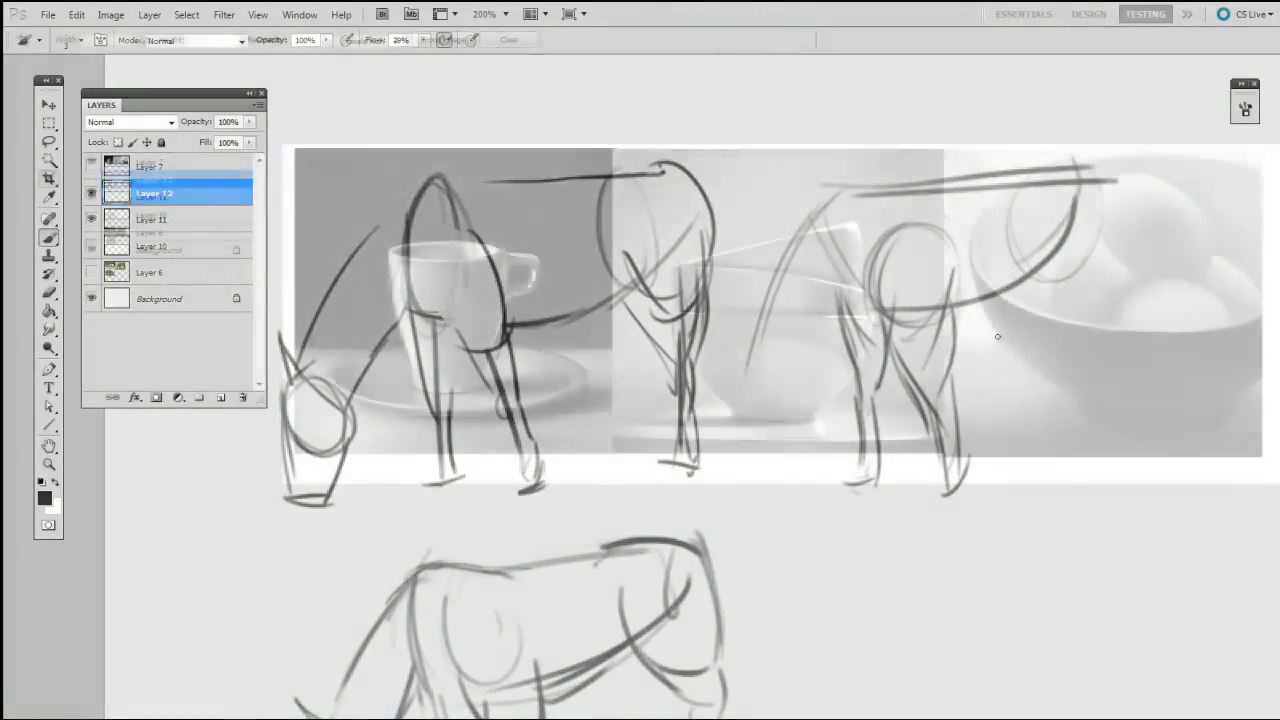